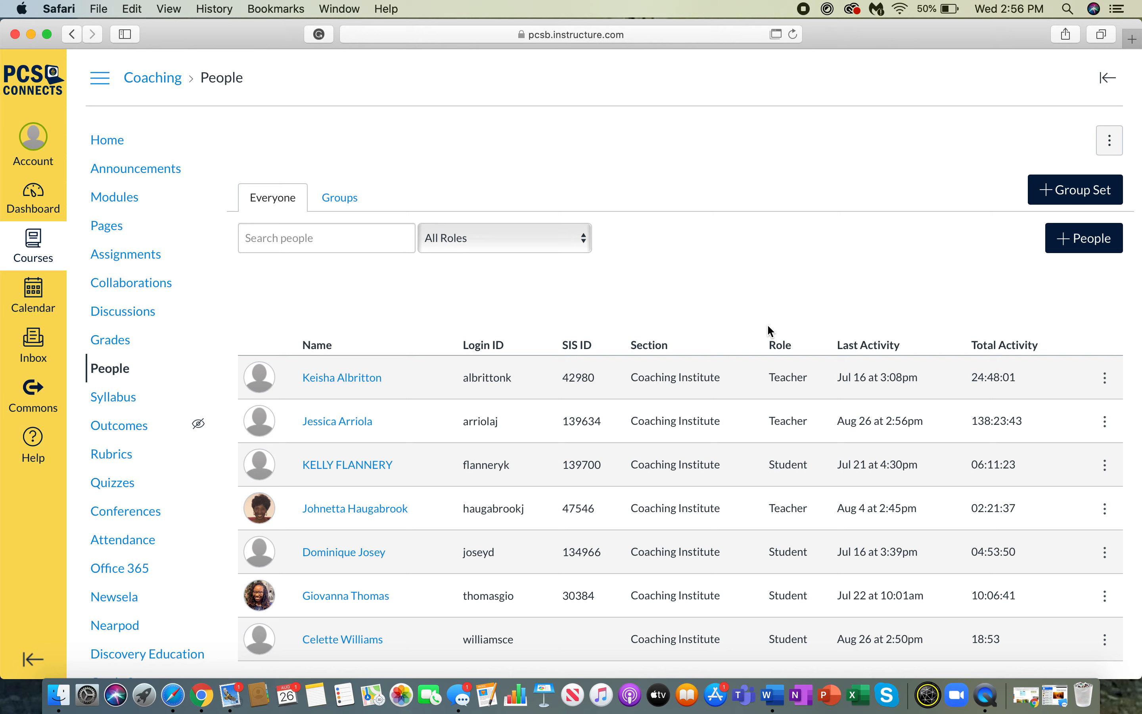
Open the Add People dialog and enter "supportstaff1" as the user's email address.
left_click(1081, 240)
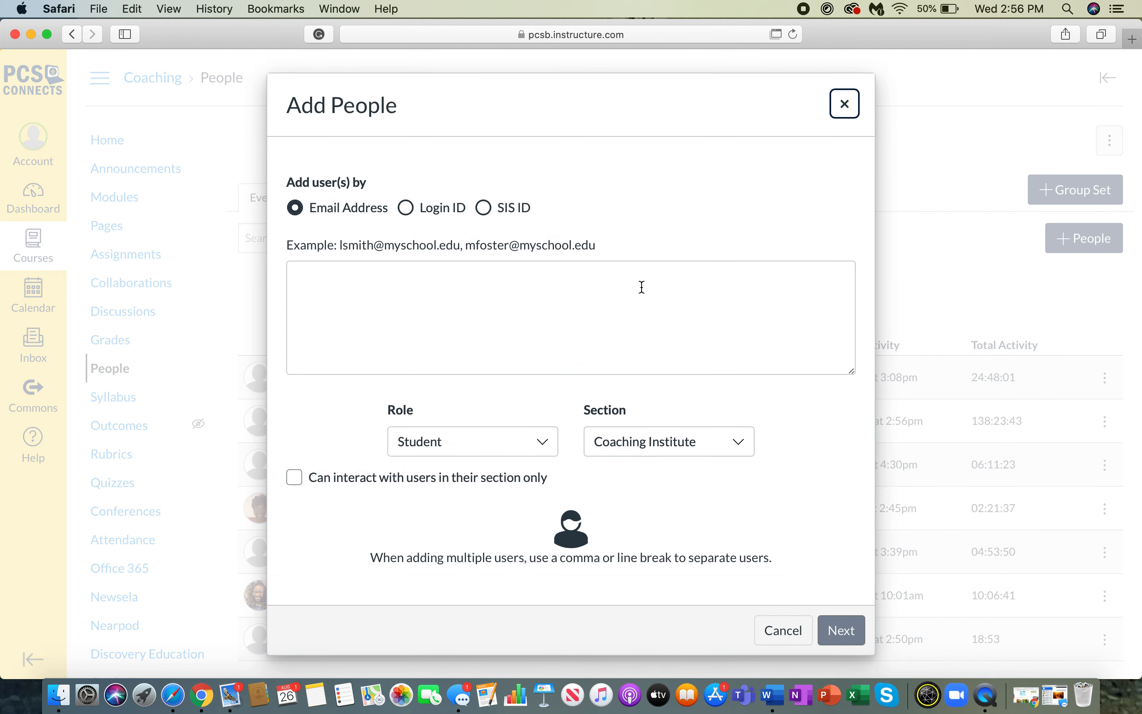
left_click(354, 279)
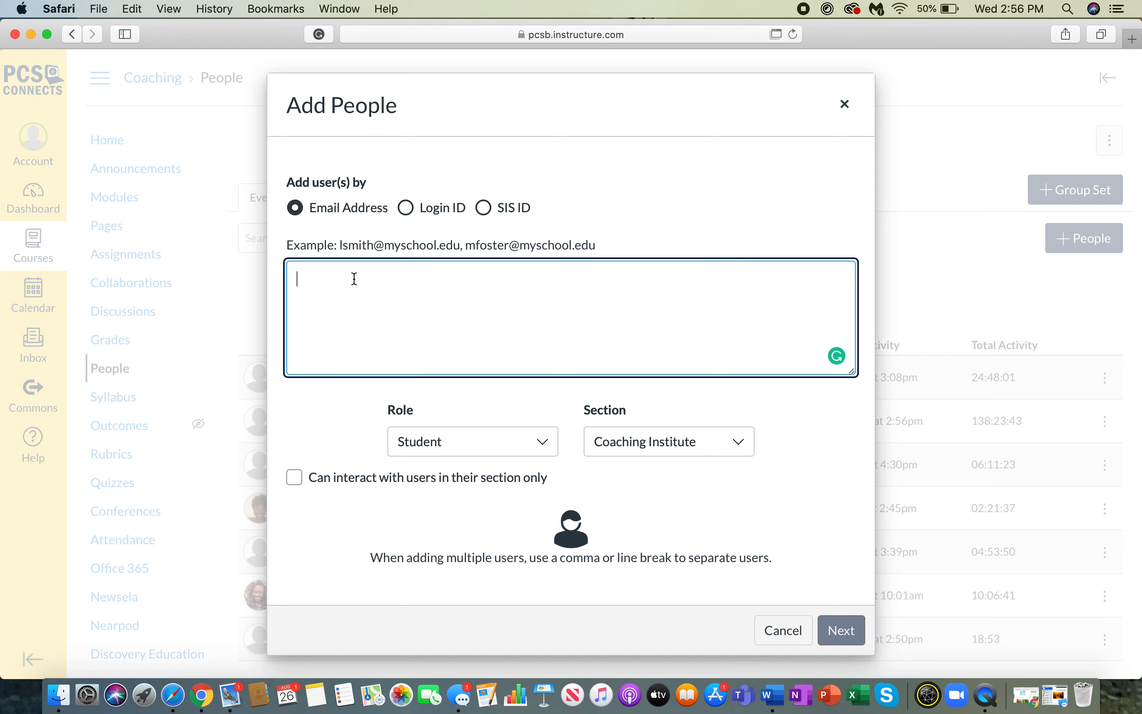
type("supportst")
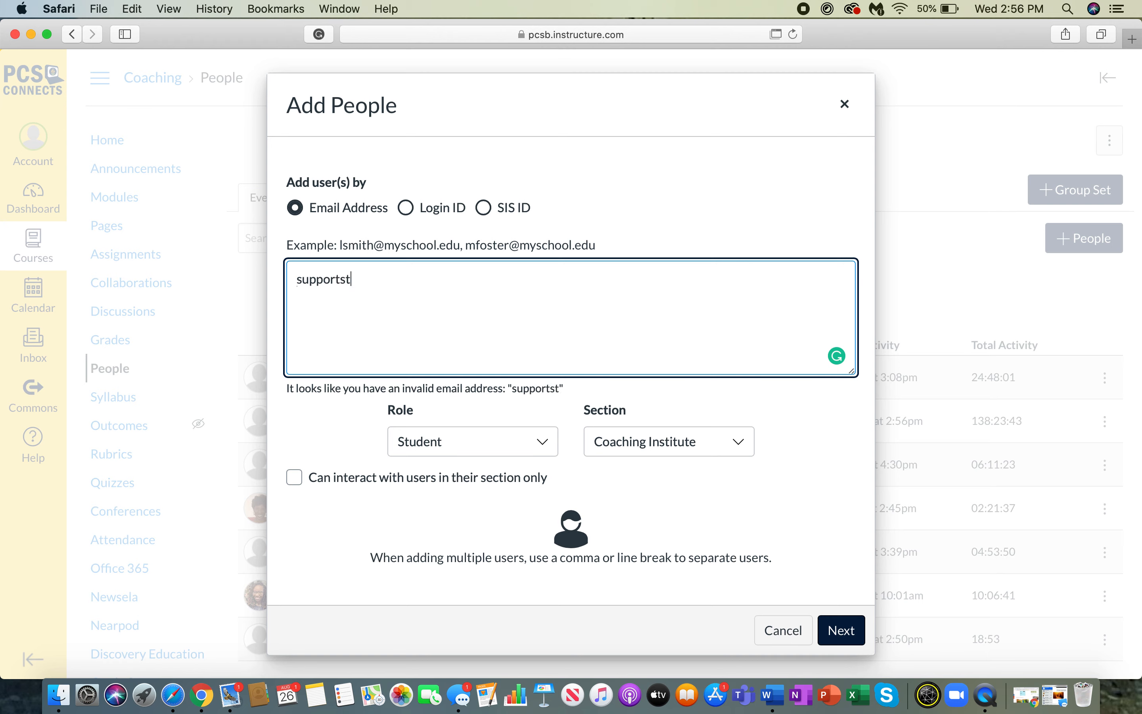
type("aff1")
Set the new user's role to Observer and the section to Coaching Institute.
left_click(516, 454)
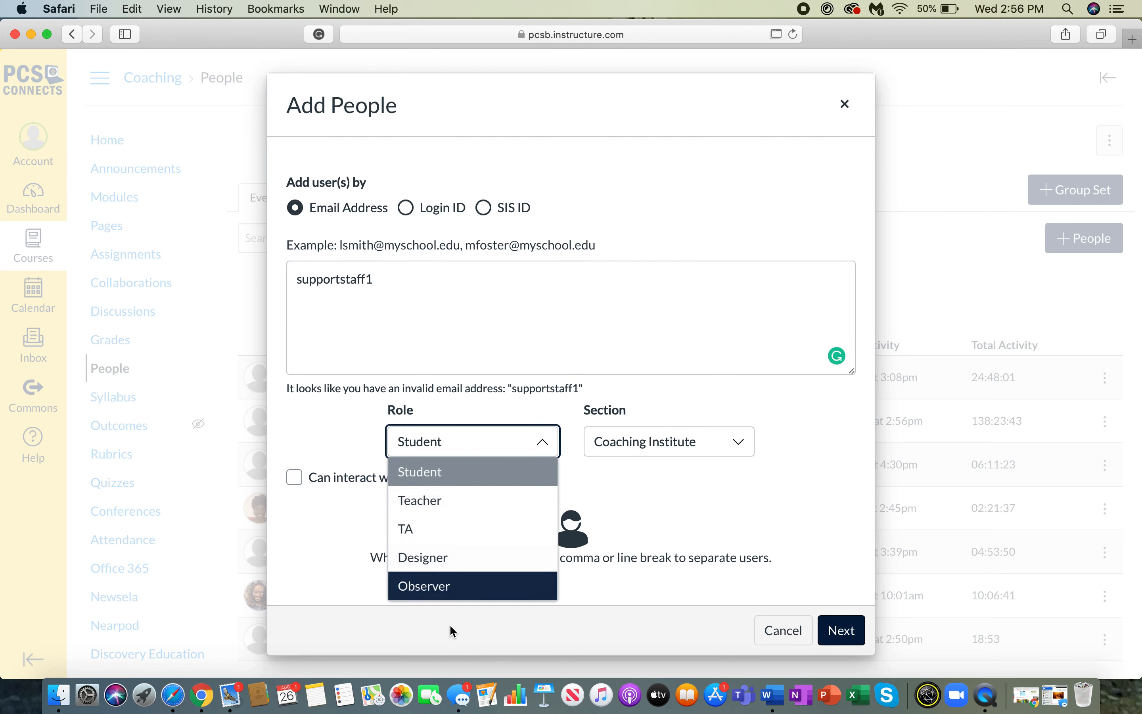
left_click(451, 588)
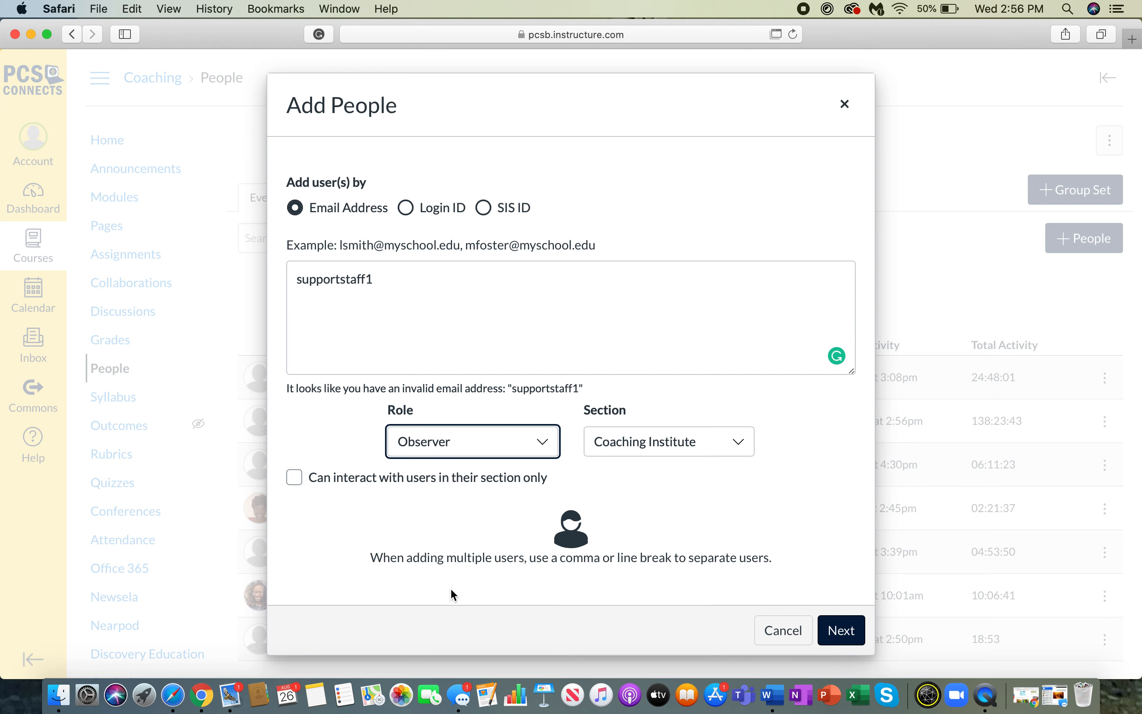
left_click(659, 449)
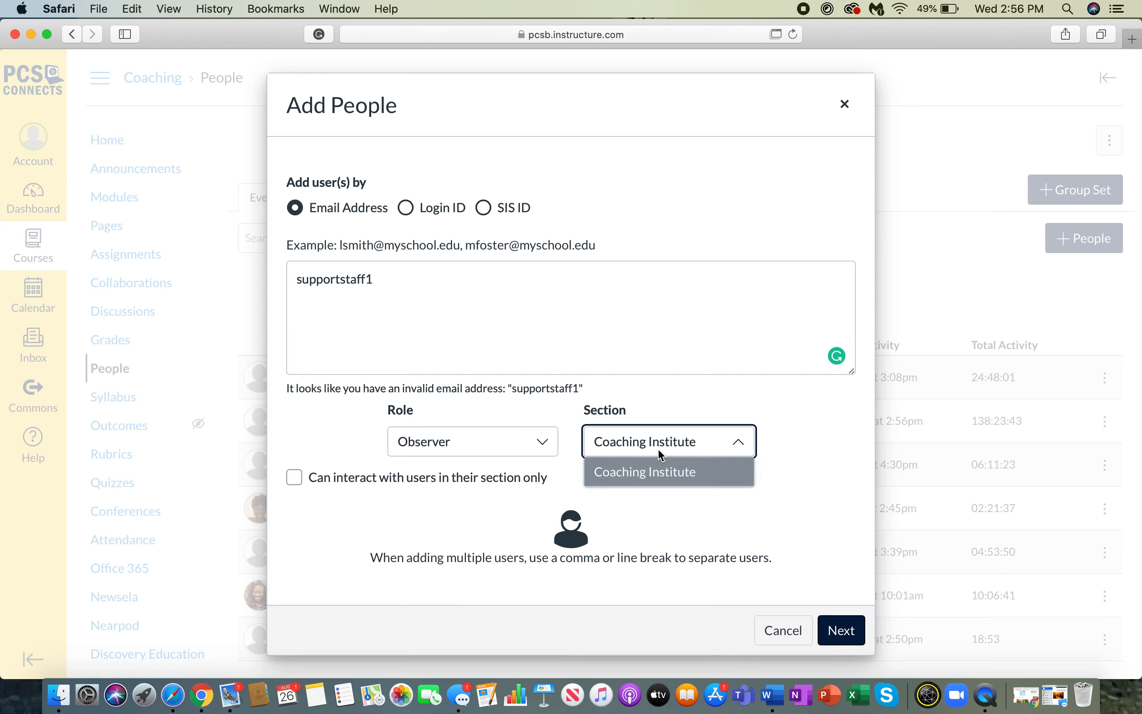
left_click(651, 479)
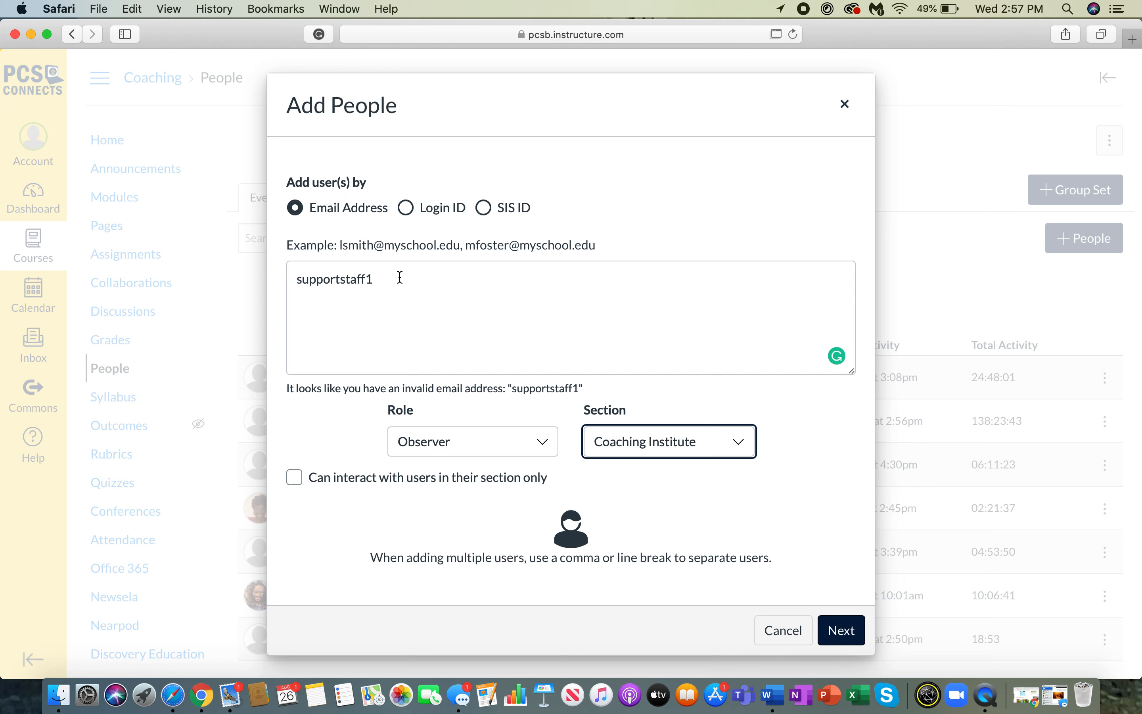
Change the role to Designer and cancel adding the user.
left_click(476, 440)
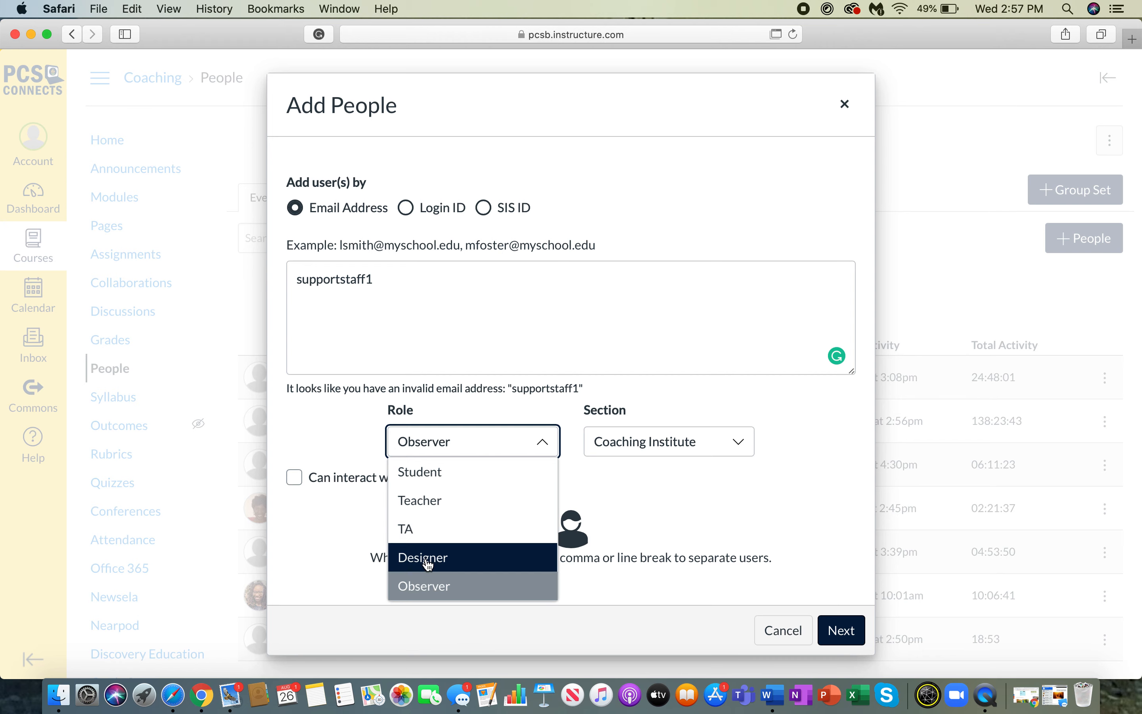
left_click(465, 562)
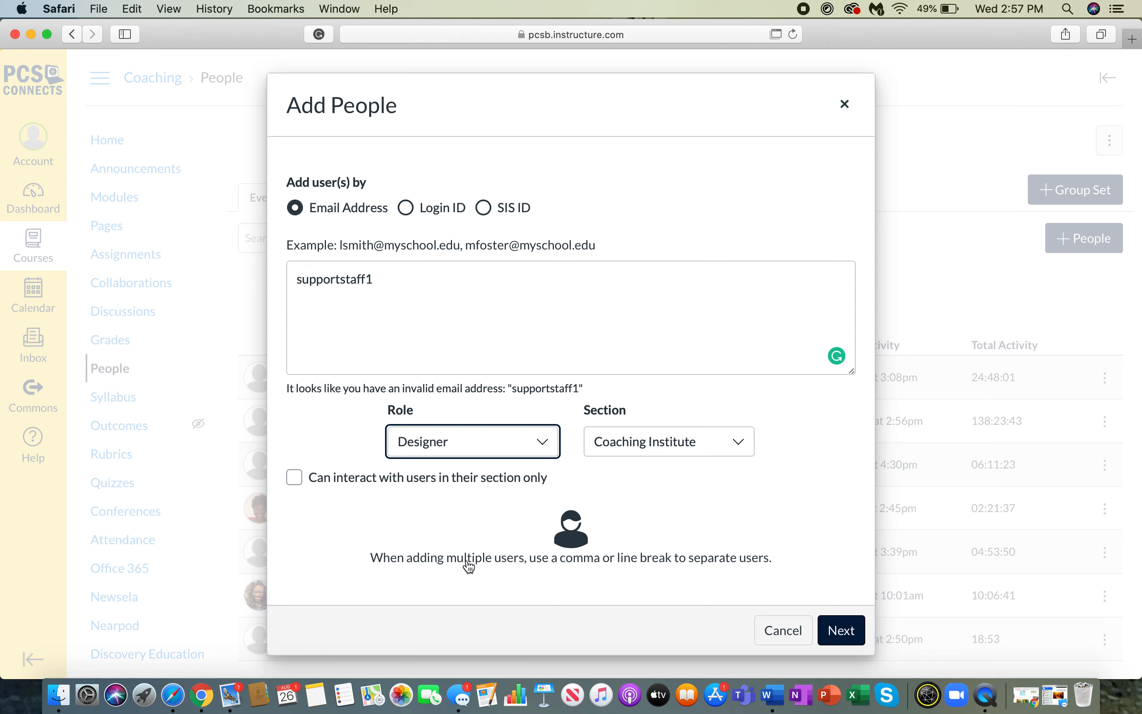
left_click(526, 446)
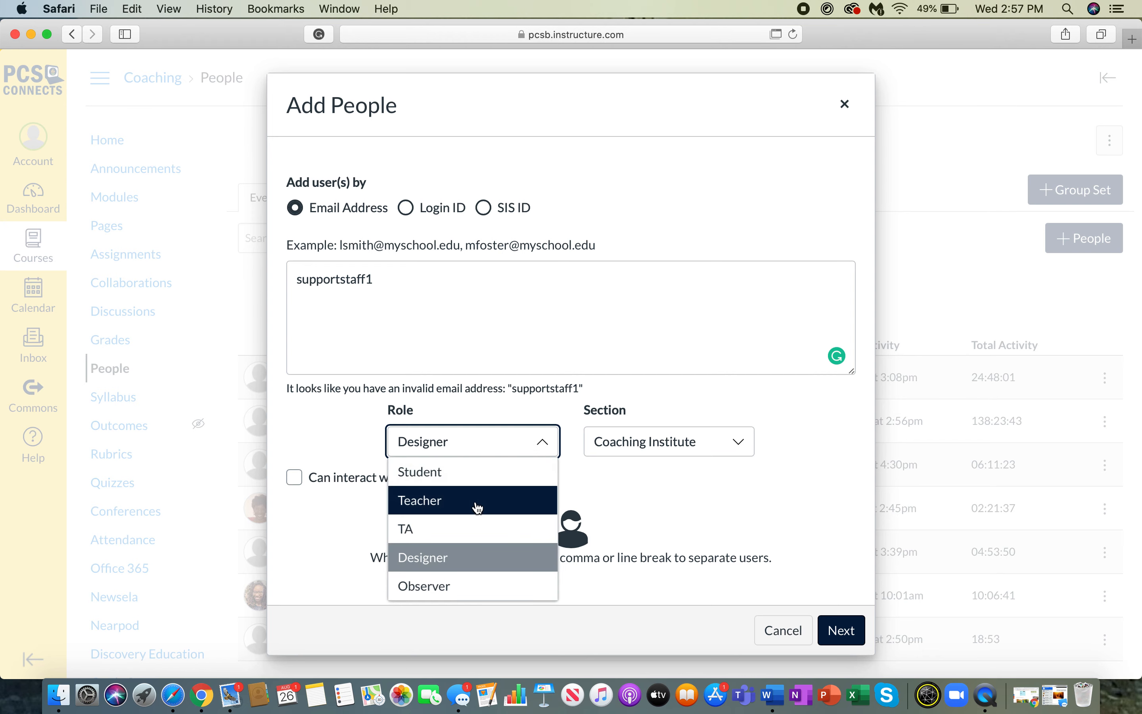
left_click(770, 569)
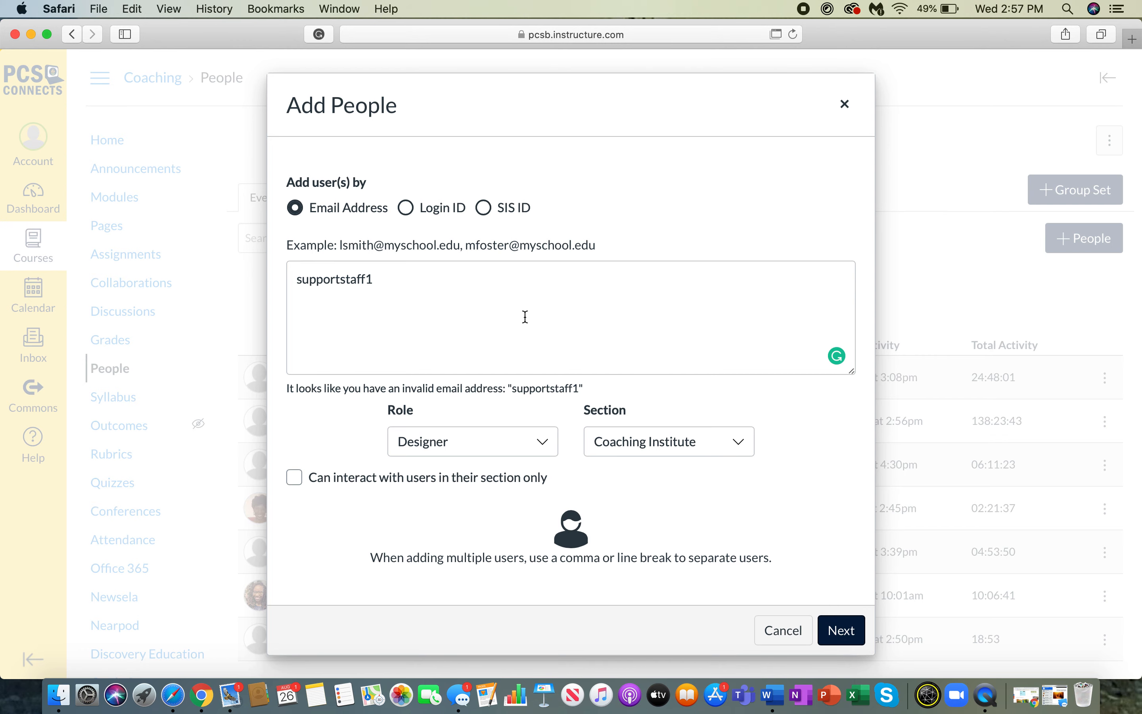
left_click(788, 630)
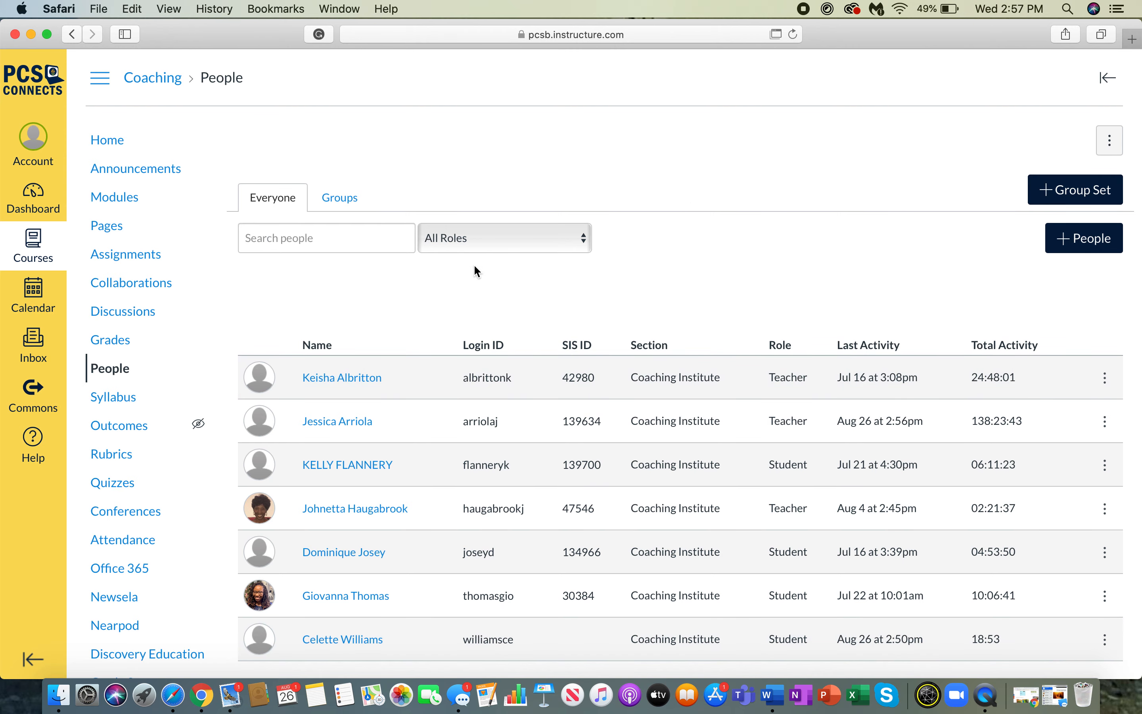
Open the course's Groups page and start creating a new group set.
left_click(342, 197)
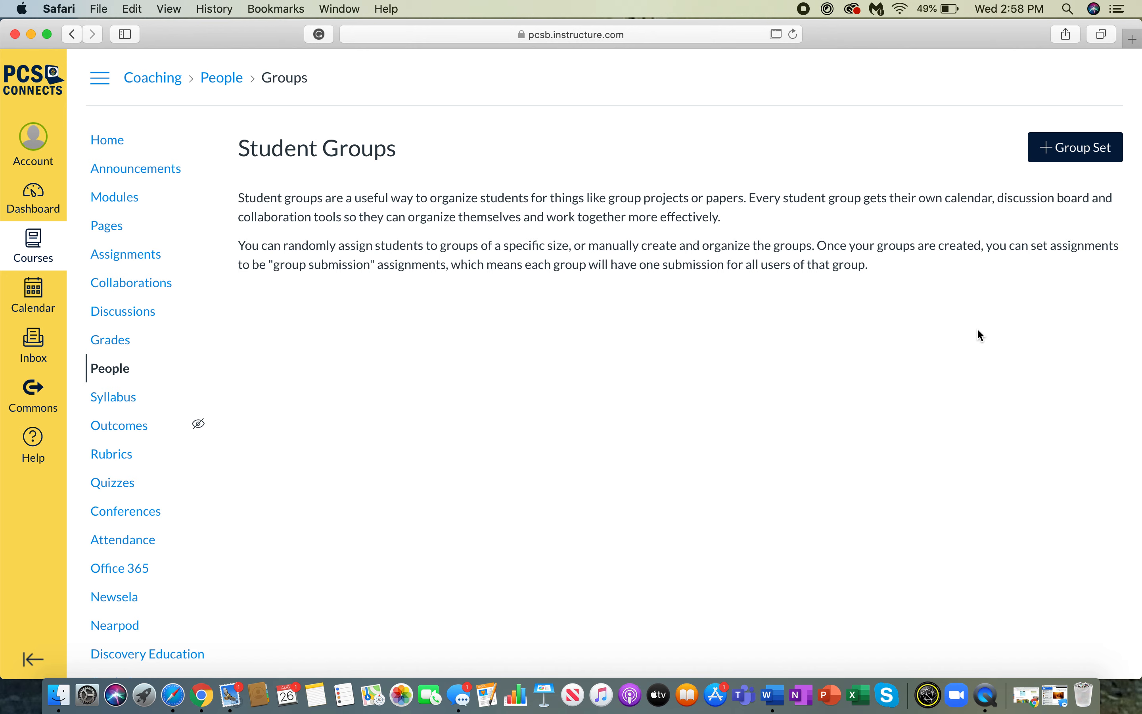
left_click(1060, 153)
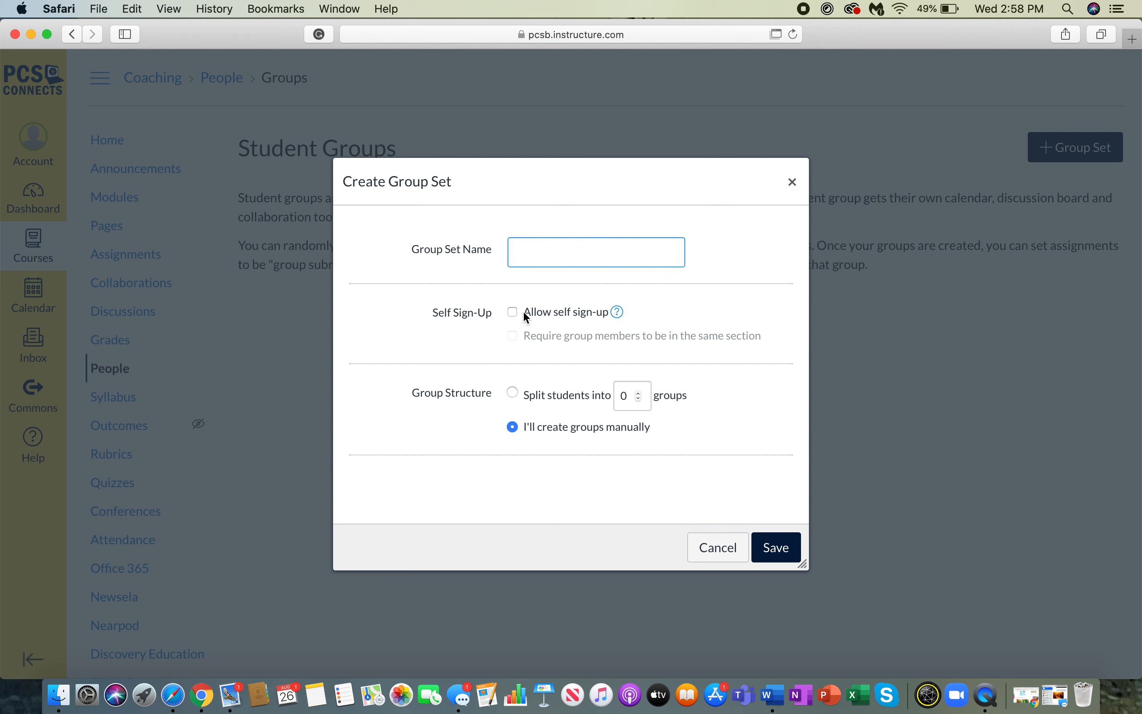
Set the group structure to split students into 5 groups.
left_click(516, 394)
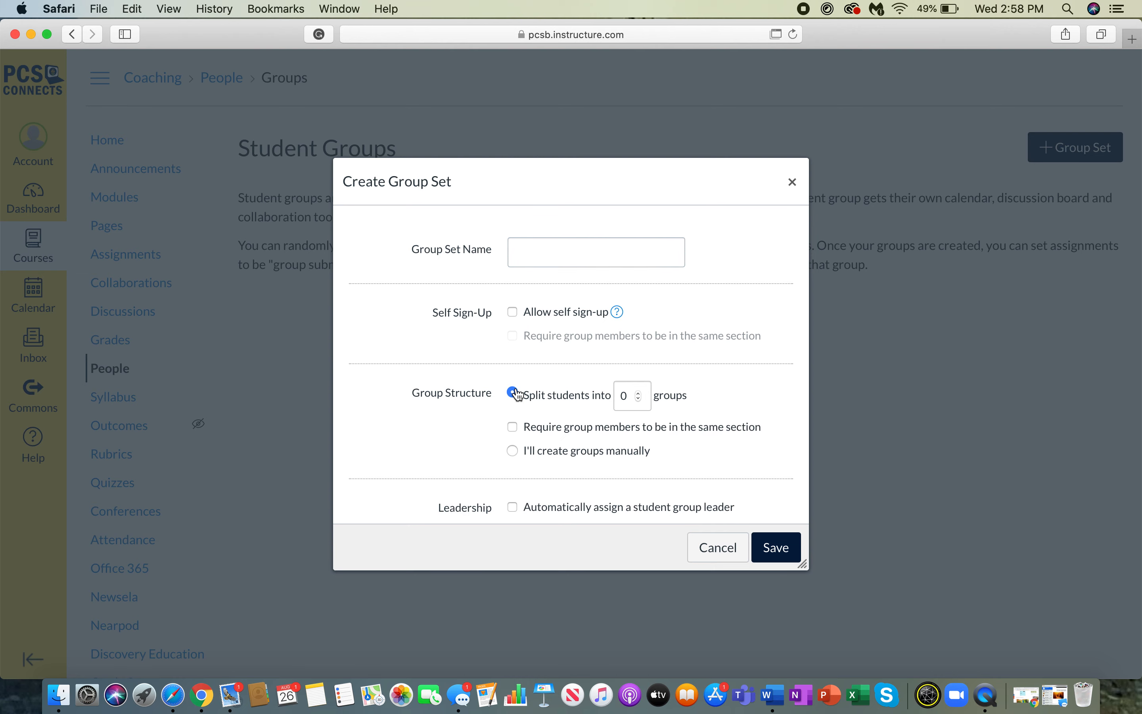
left_click(638, 393)
left_click(638, 393)
left_click(638, 394)
left_click(638, 394)
left_click(638, 393)
left_click(513, 451)
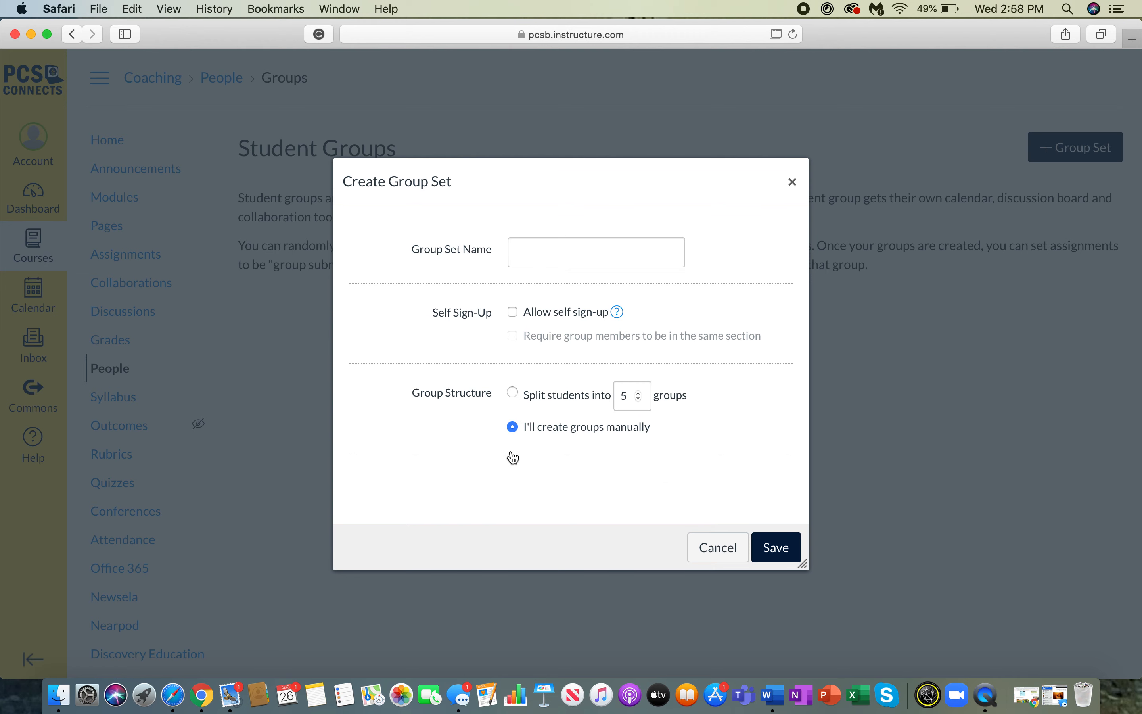
left_click(514, 396)
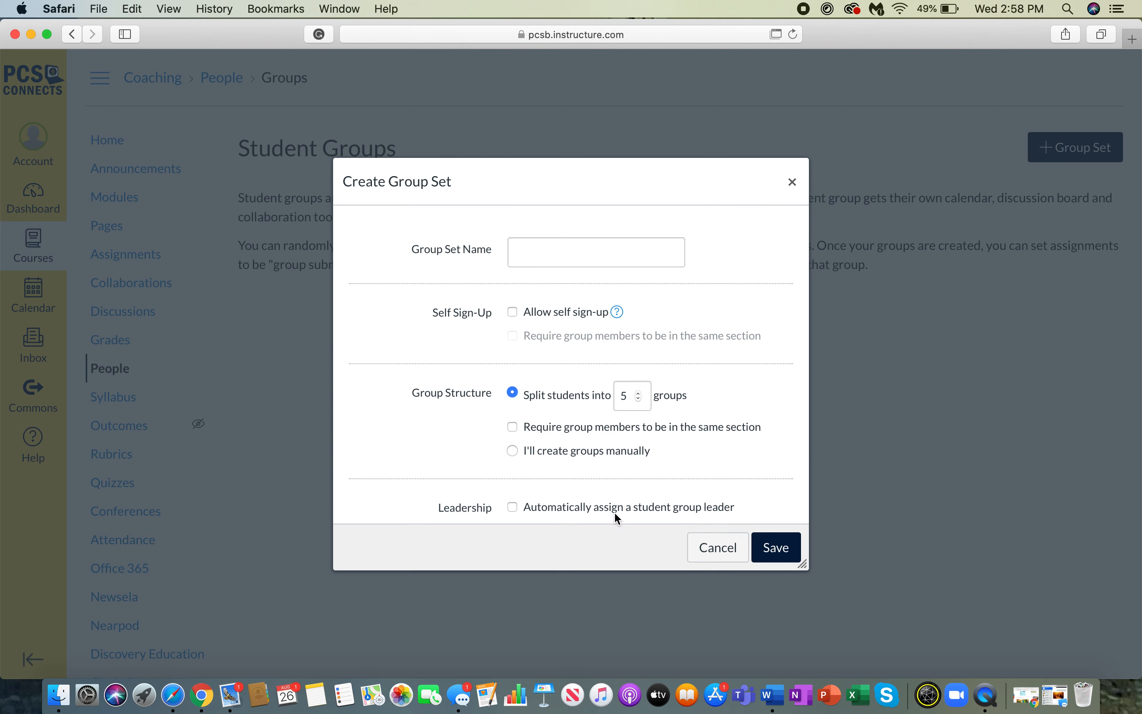
Enable automatically assigning a student group leader, then cancel the group set.
scroll(527, 484, "down", 3)
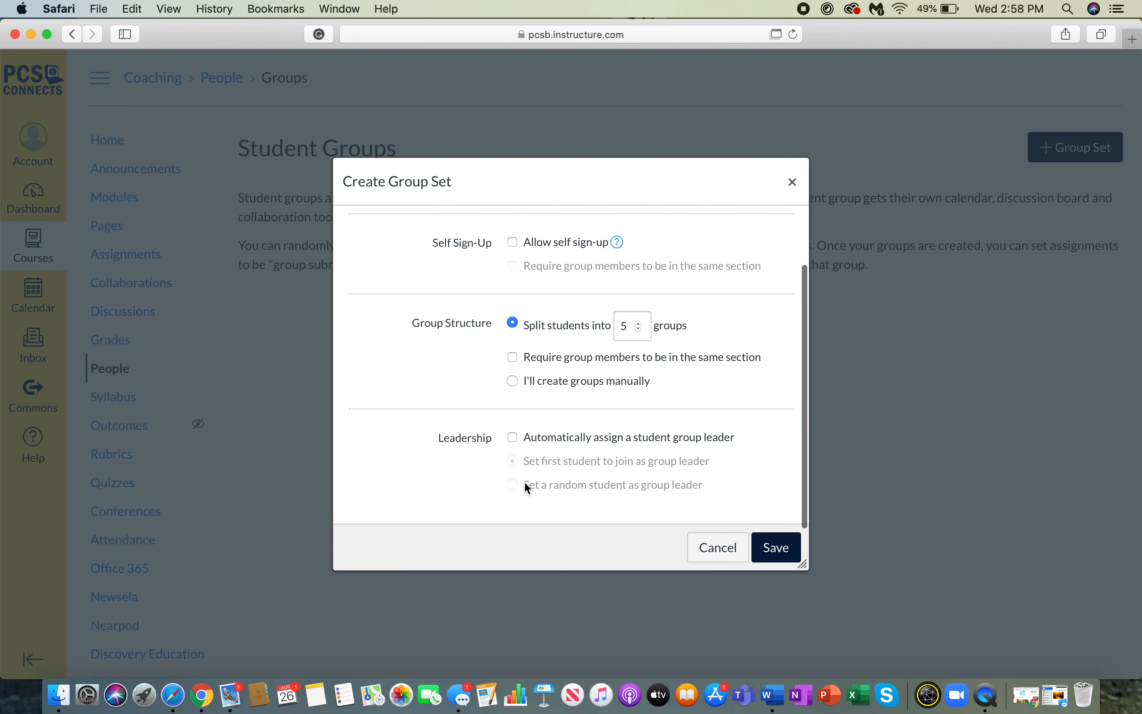
left_click(514, 439)
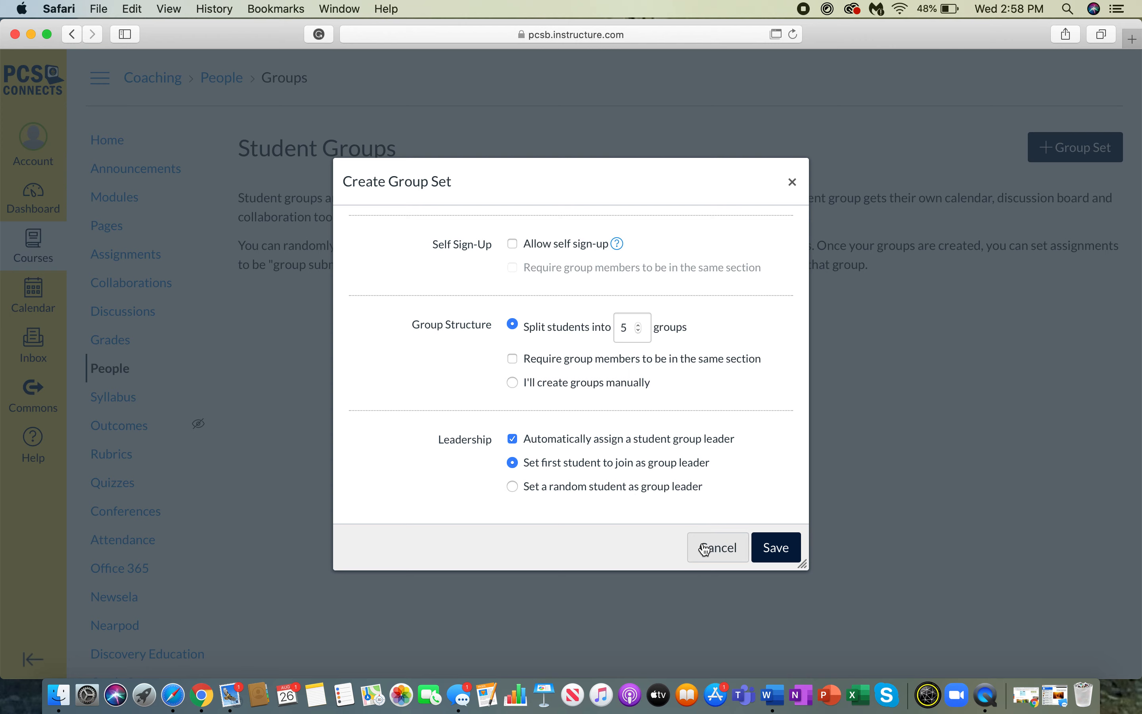
left_click(726, 550)
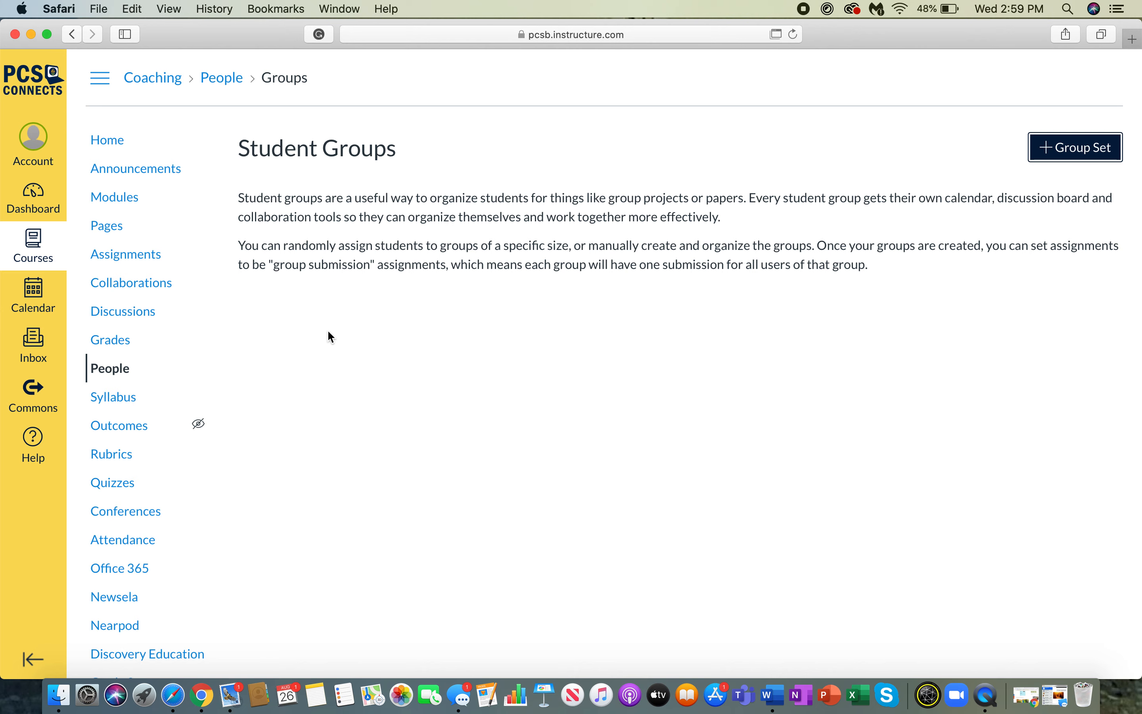
Open the course Syllabus page and look over the course summary list.
left_click(114, 397)
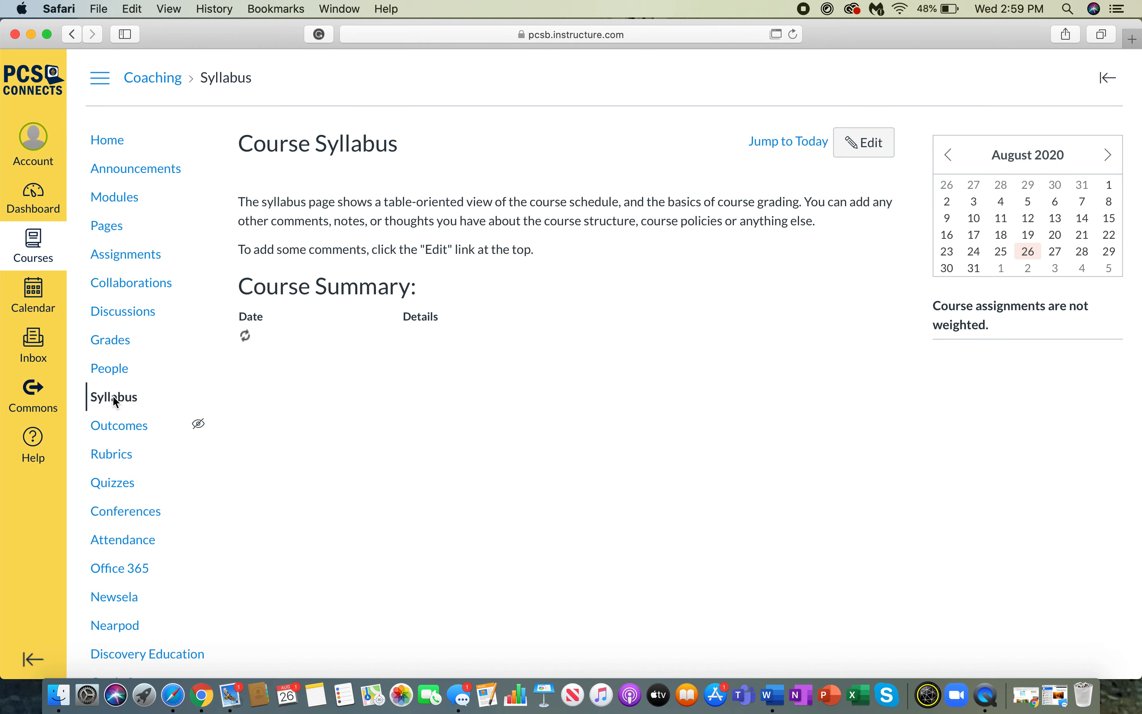
scroll(469, 280, "down", 5)
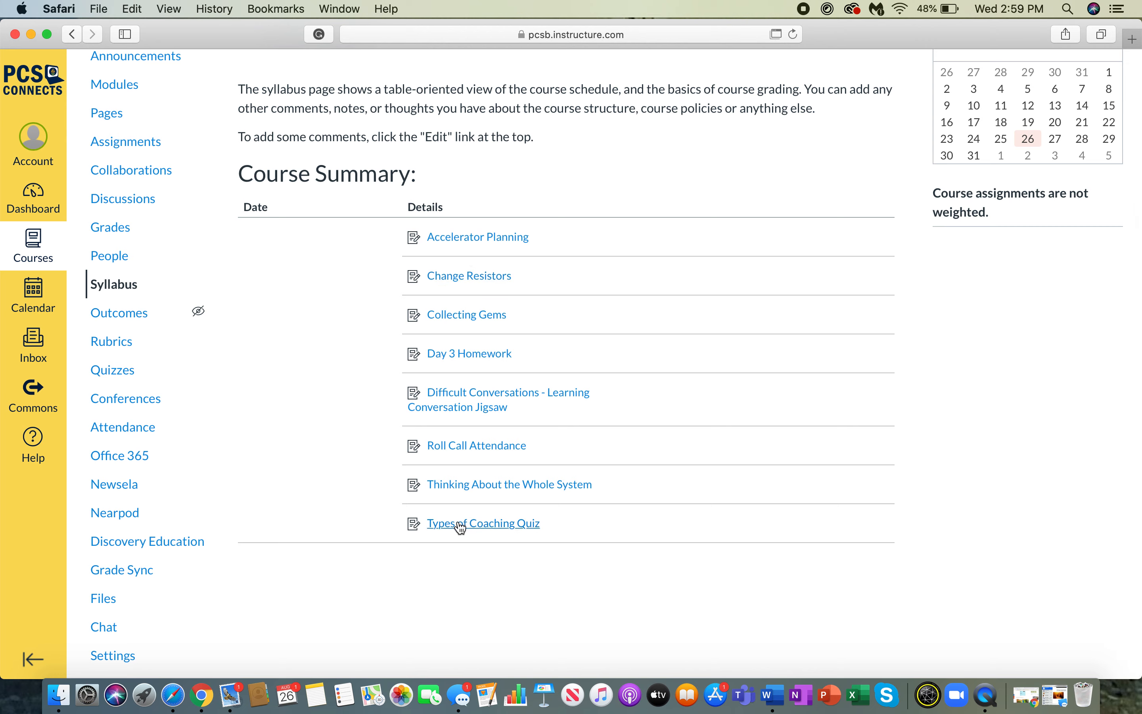
scroll(460, 525, "up", 4)
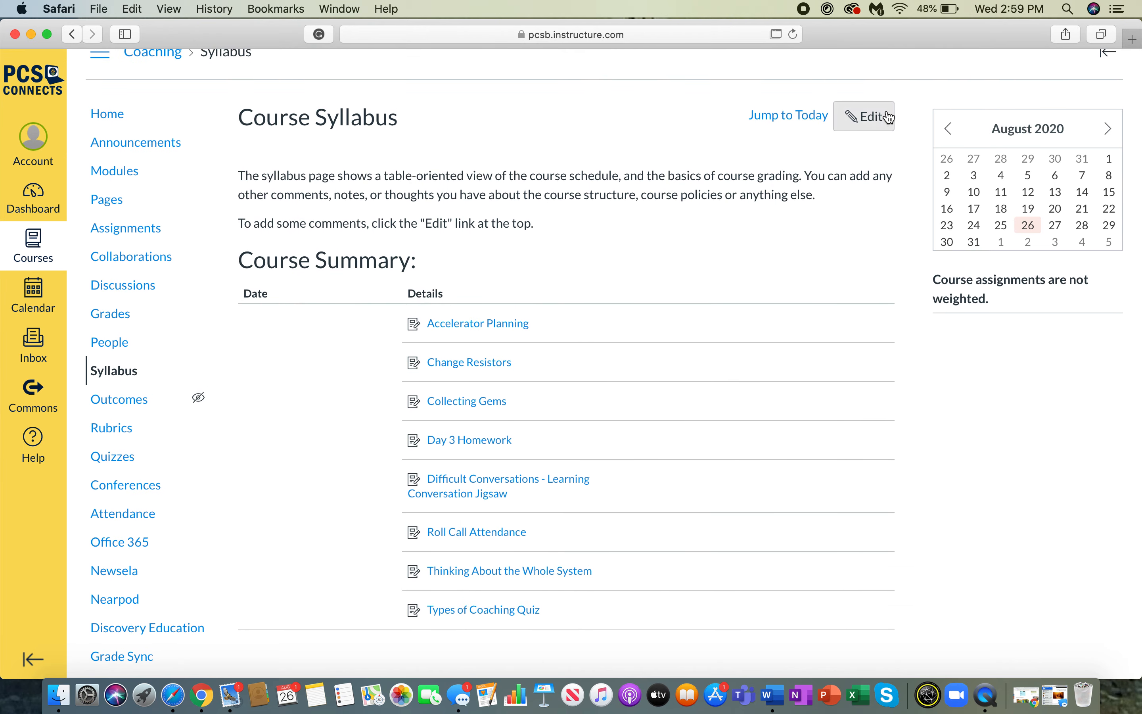
Open the syllabus description editor and cancel without making changes, twice.
left_click(857, 120)
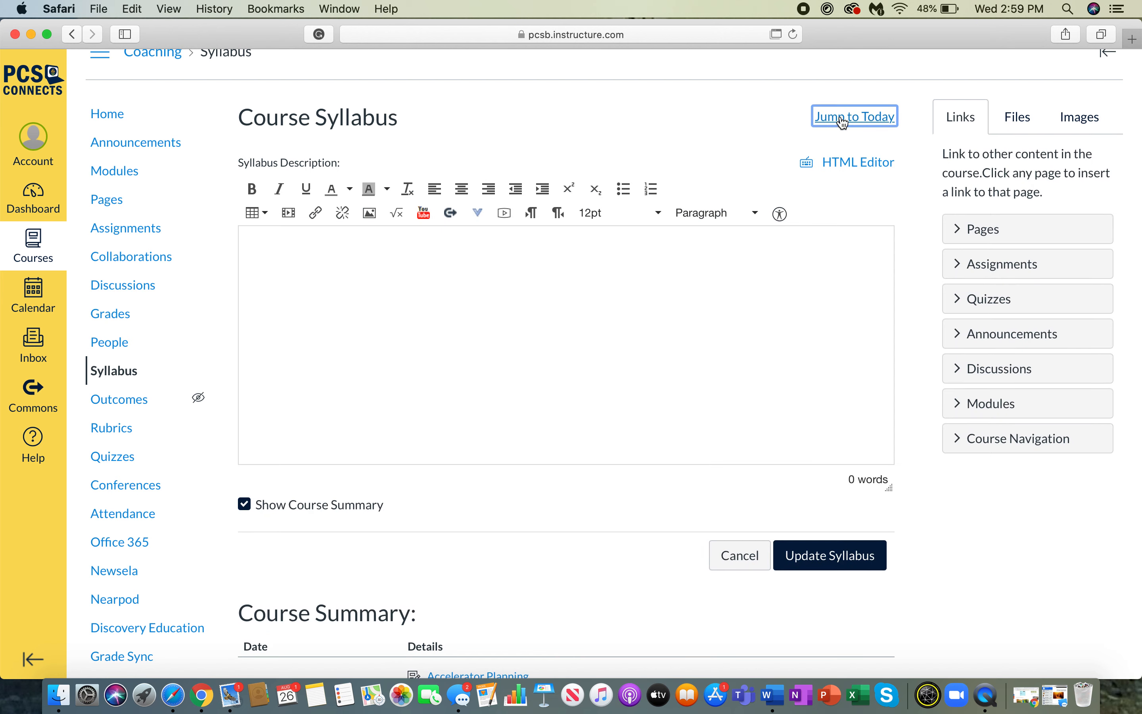
scroll(351, 351, "down", 4)
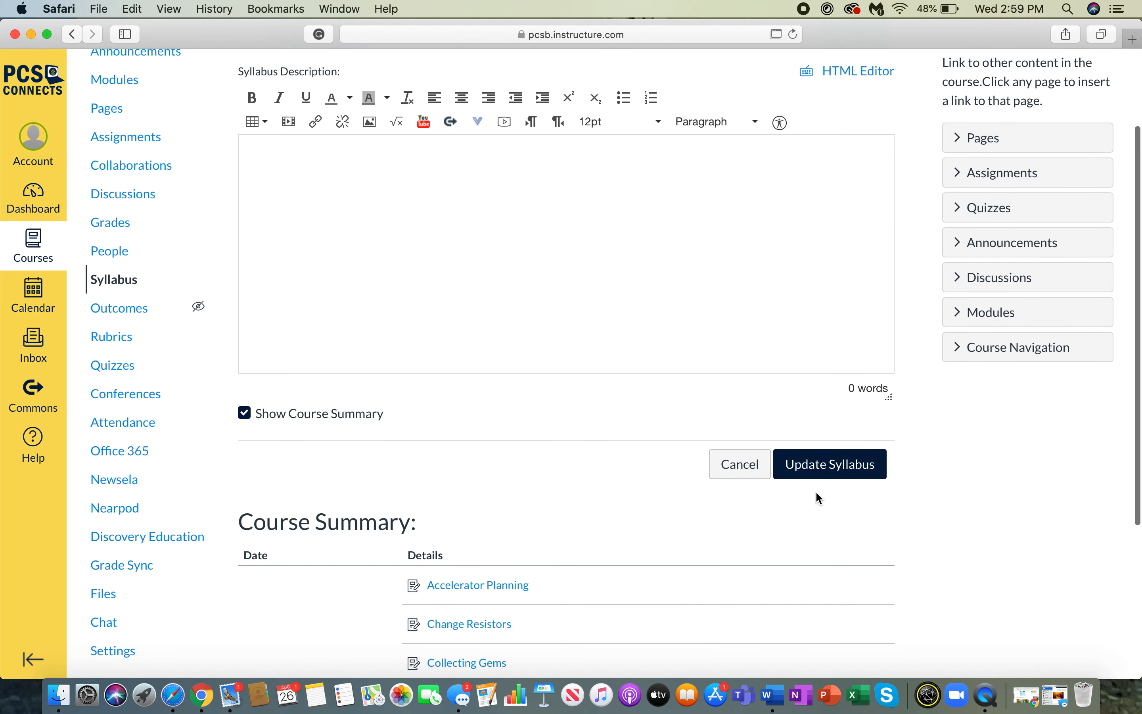
left_click(737, 464)
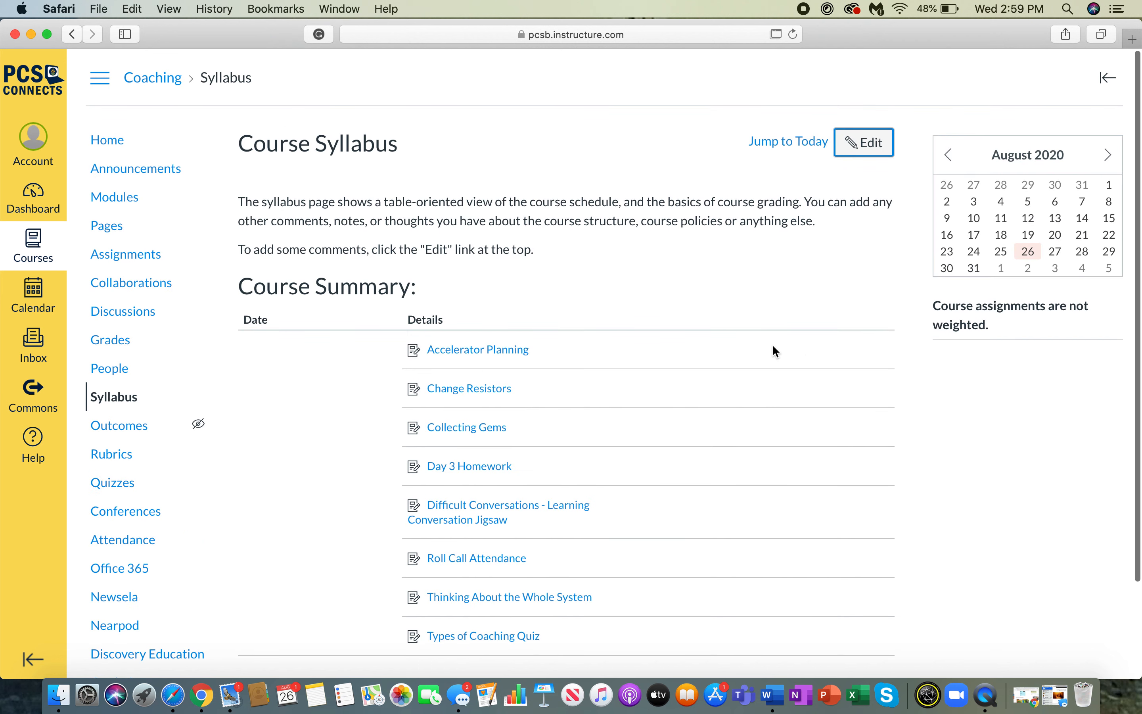
left_click(864, 142)
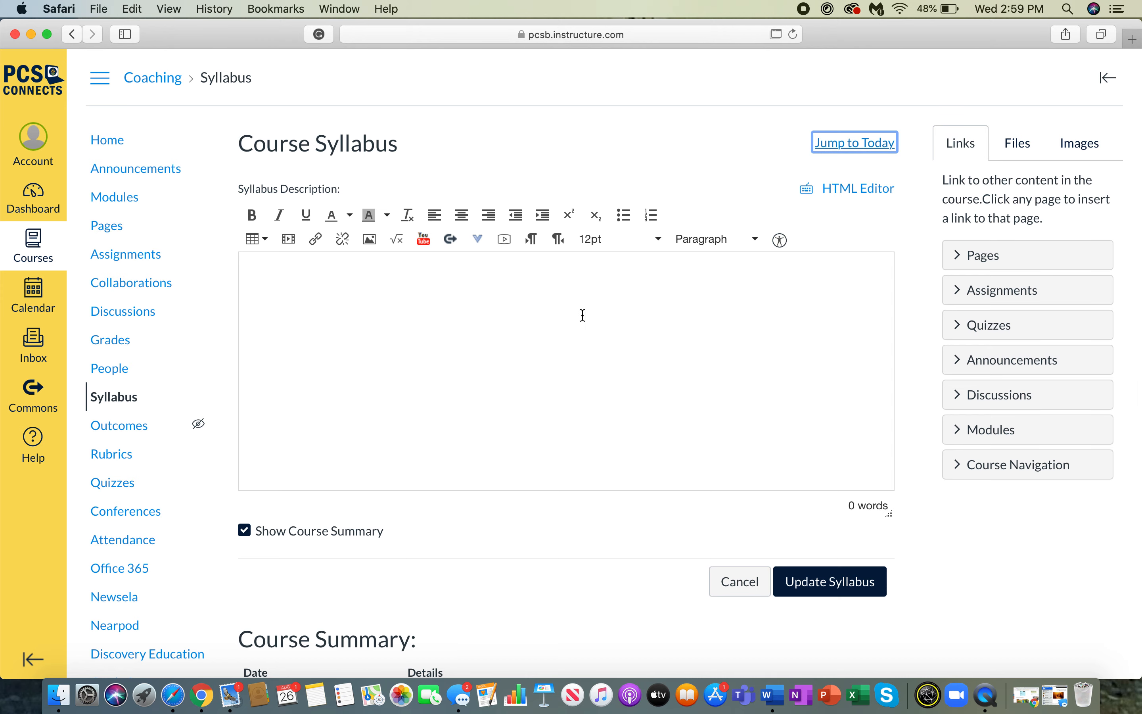
left_click(739, 582)
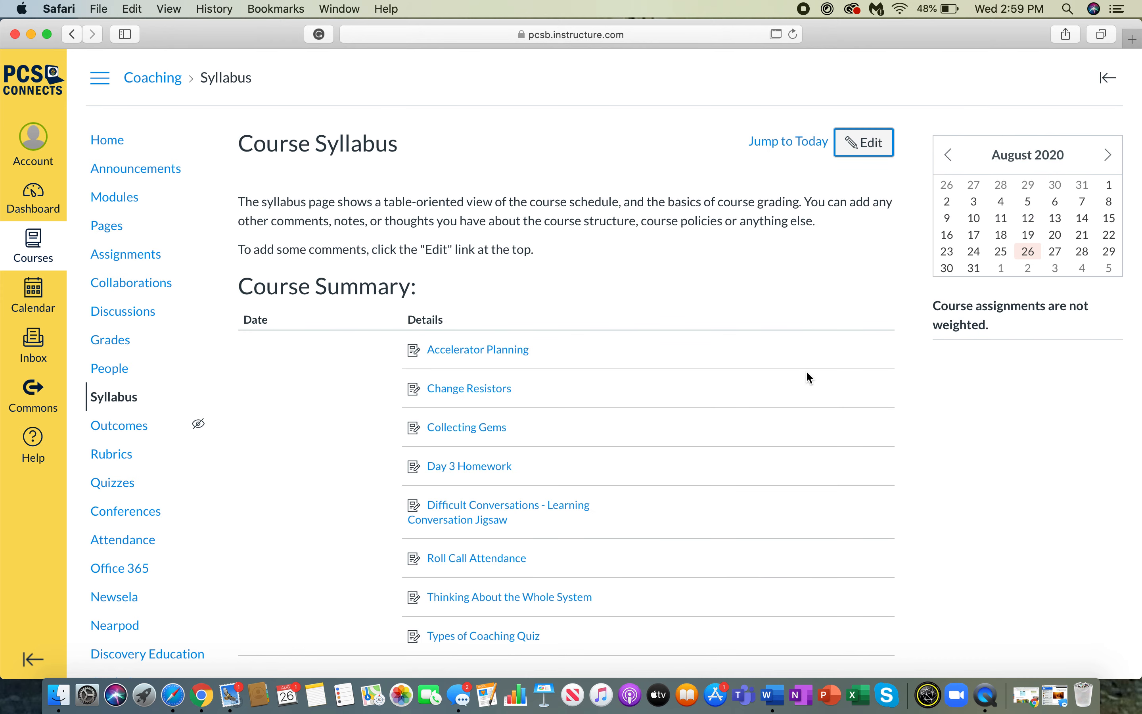
Scroll through the syllabus course summary and jump to today's date.
scroll(810, 378, "down", 3)
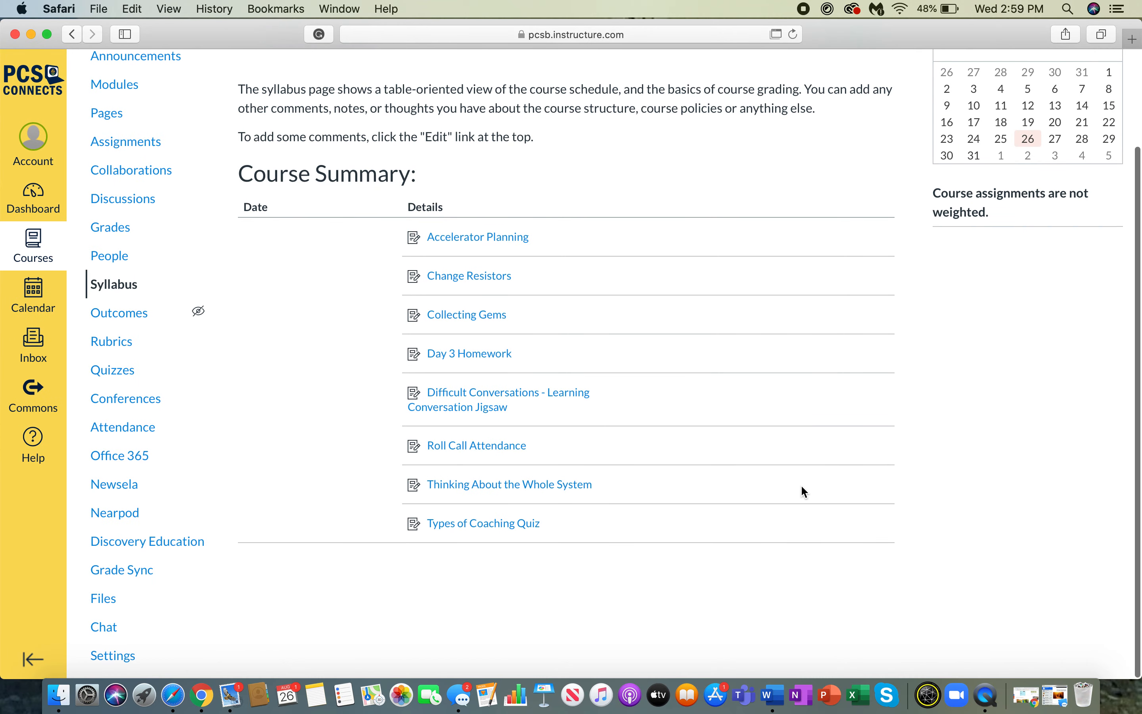
scroll(805, 531, "up", 3)
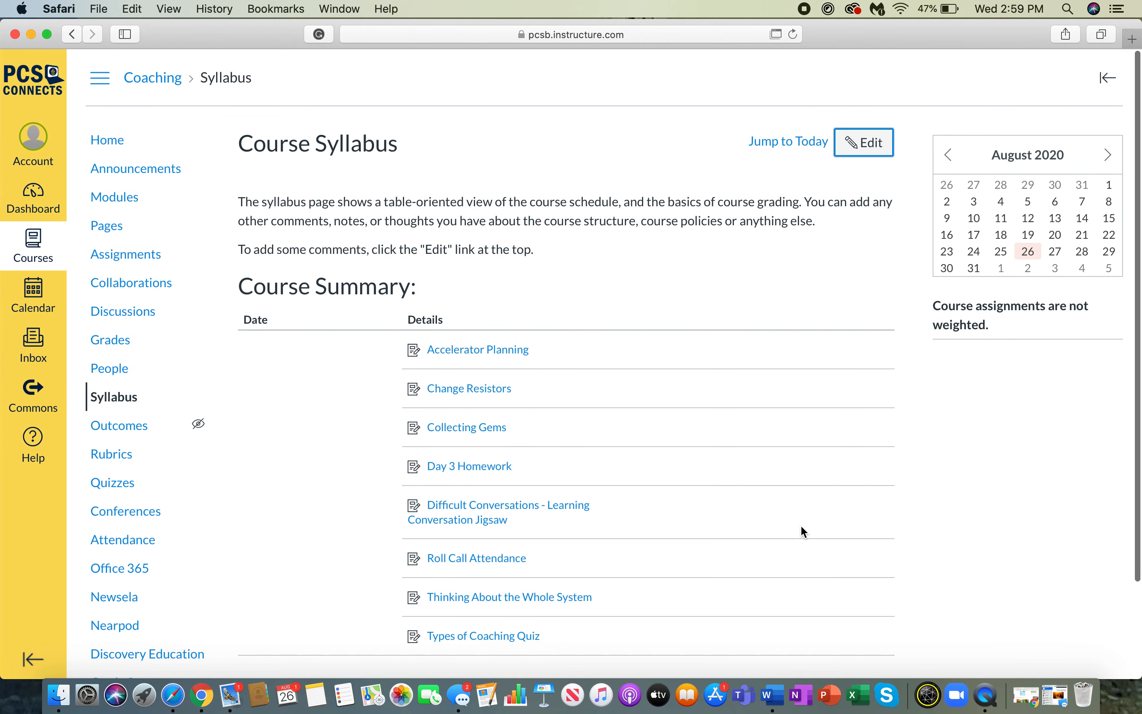
left_click(791, 139)
scroll(767, 335, "down", 2)
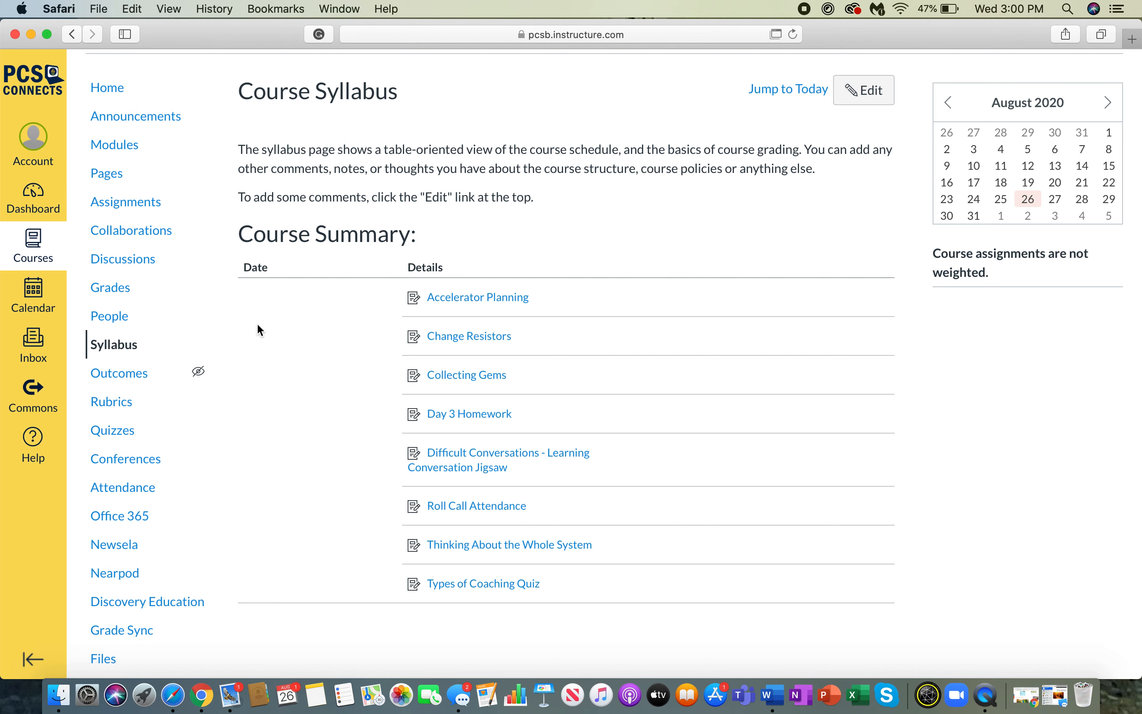
Open the course Outcomes page and create an outcome group named Unit 1 with the description "blah blah blah".
left_click(118, 377)
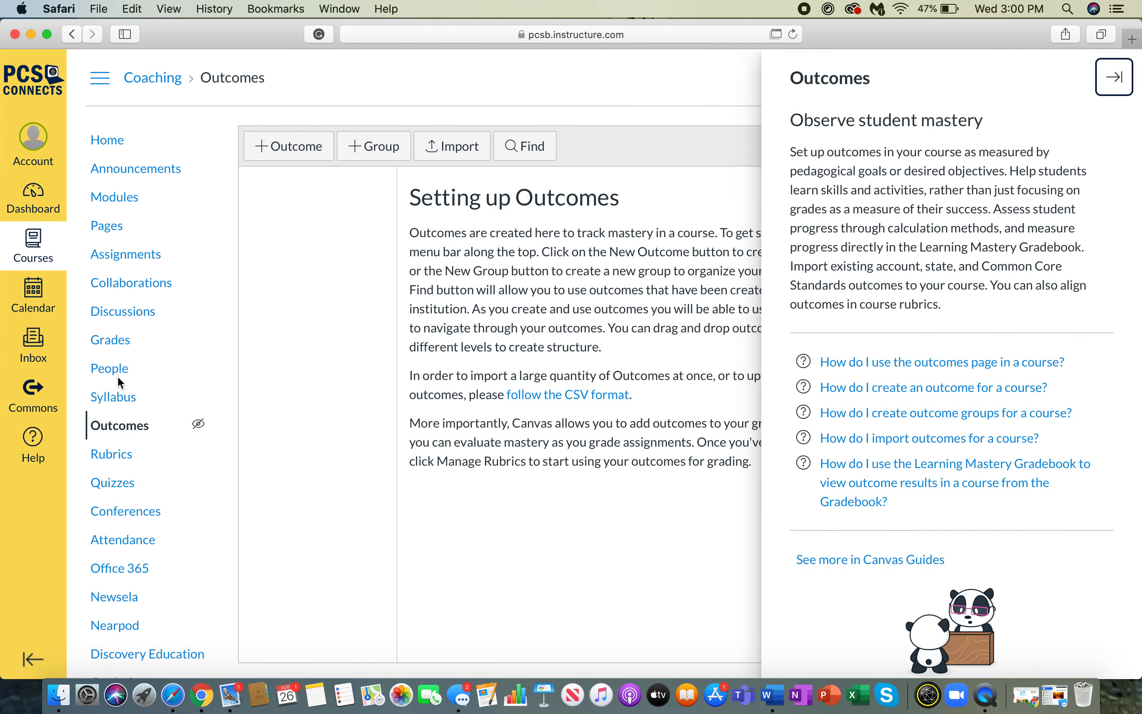
left_click(1113, 78)
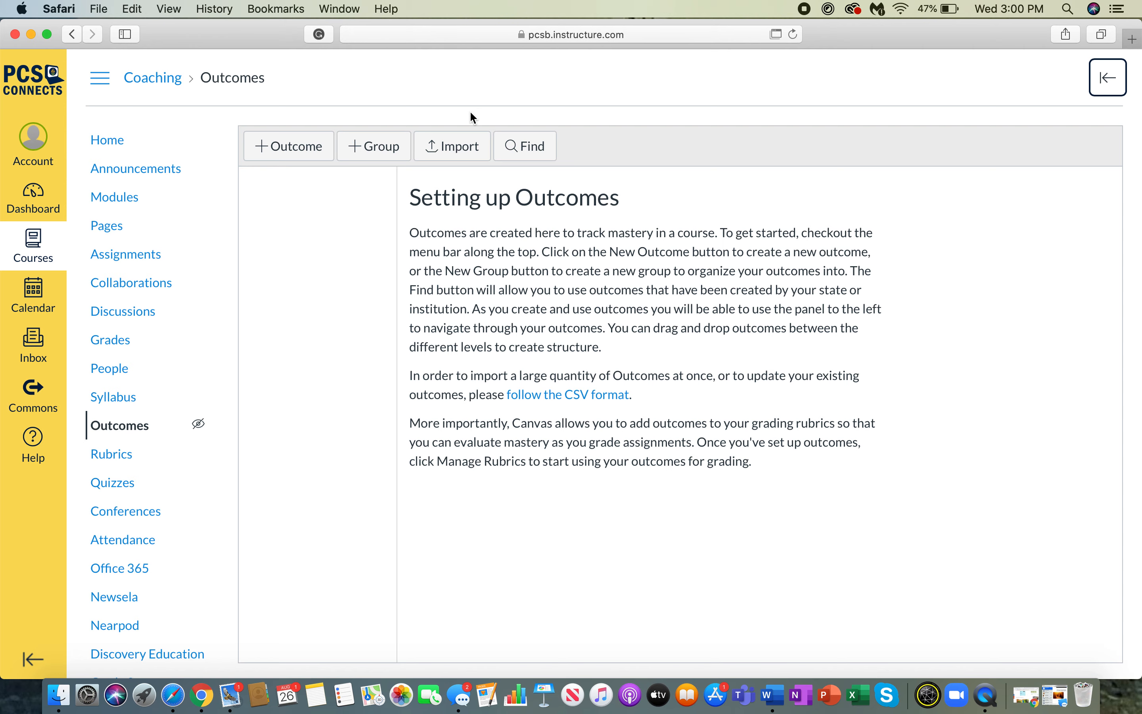
left_click(371, 146)
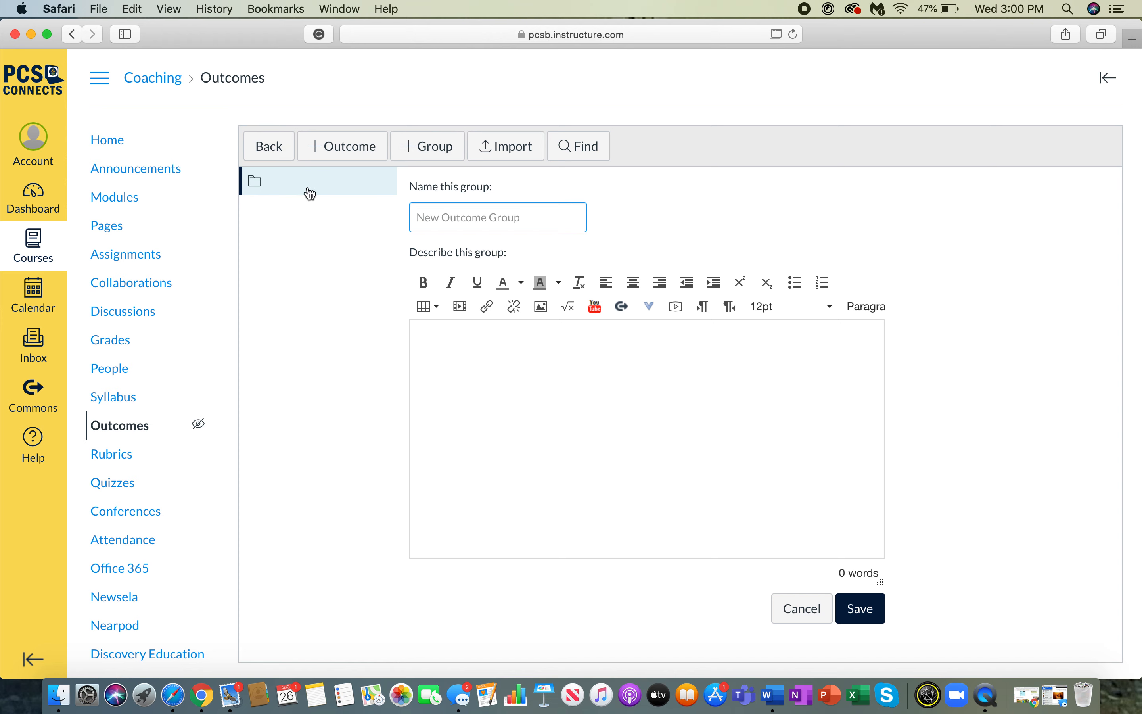
type("Unit 1")
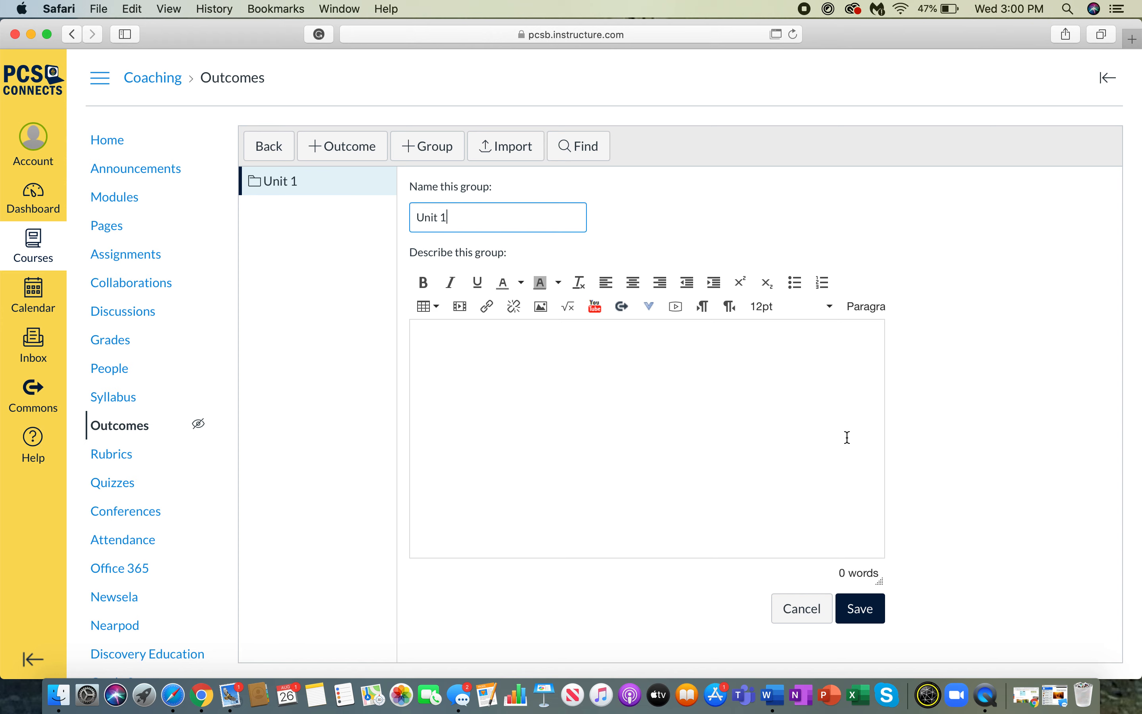
left_click(714, 385)
type("bla")
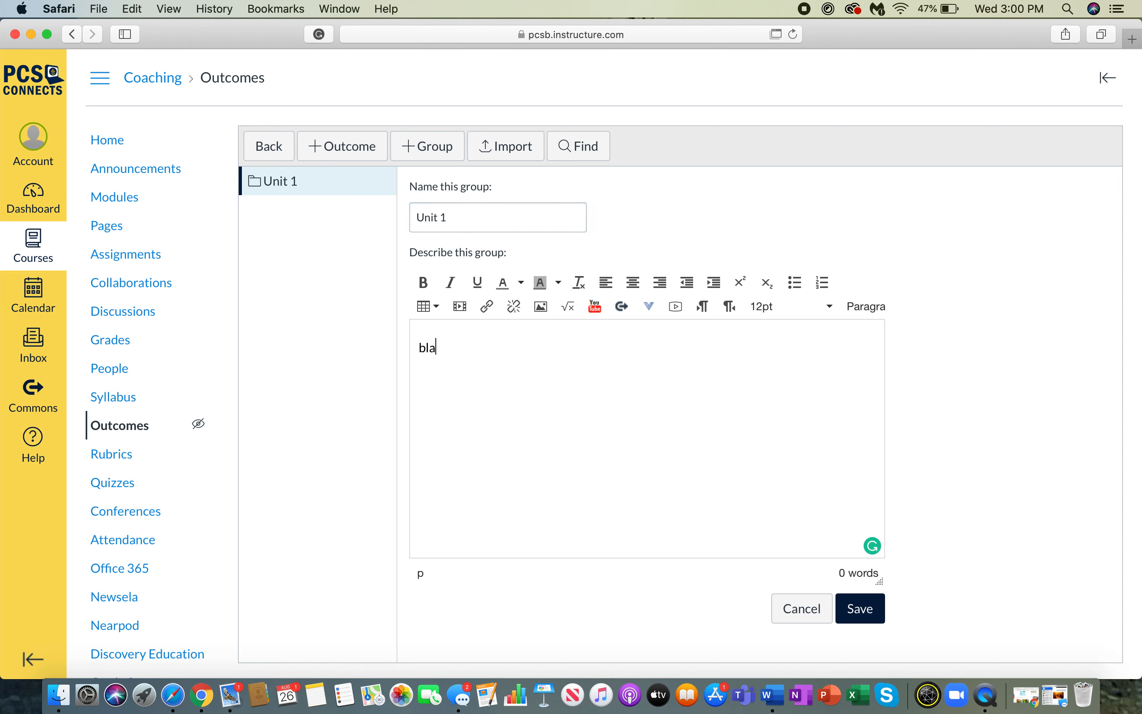
type("h blah blah")
left_click(862, 608)
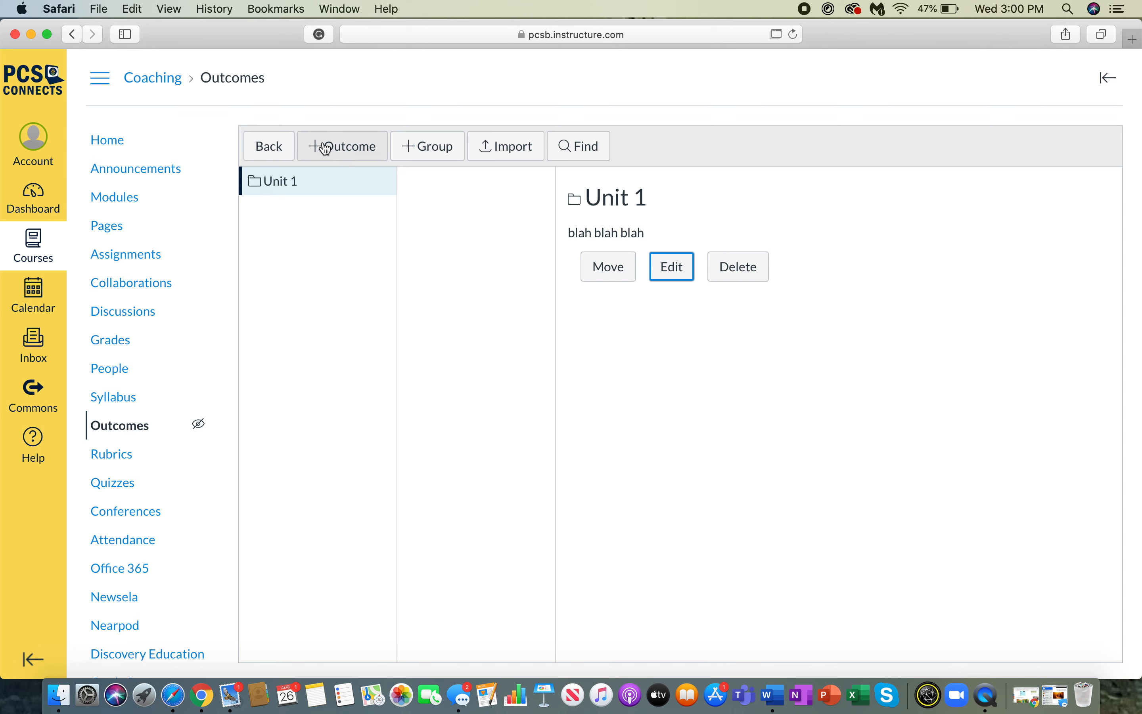
Start a new outcome in Unit 1 named FL.SS.7.C.2.1, friendly name Civics 2.1, described as "Give the outcome".
left_click(360, 150)
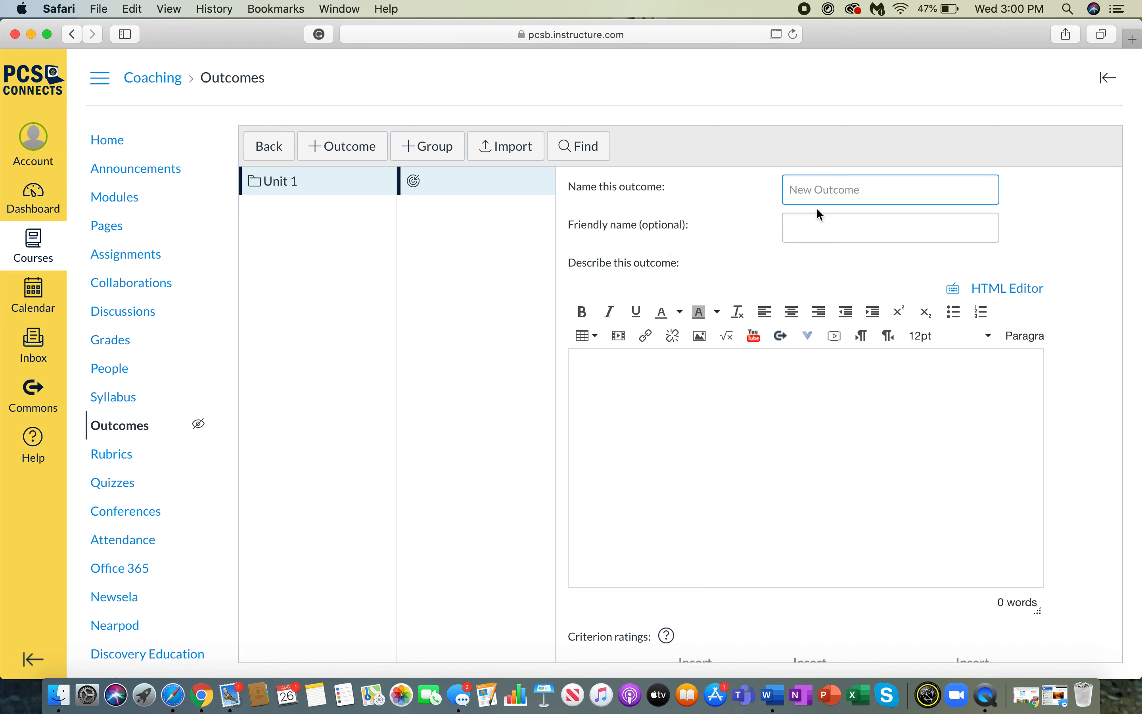
type("FL.SS.7>")
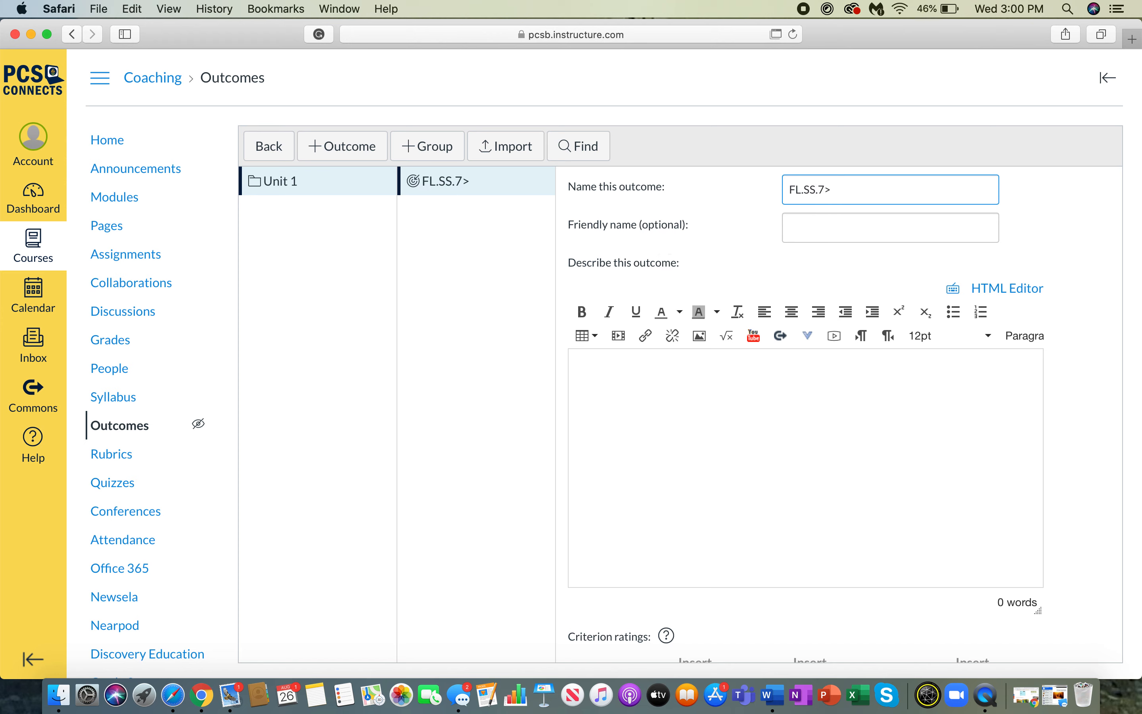
key("BackSpace")
type(".C.2.1")
left_click(841, 224)
type("C")
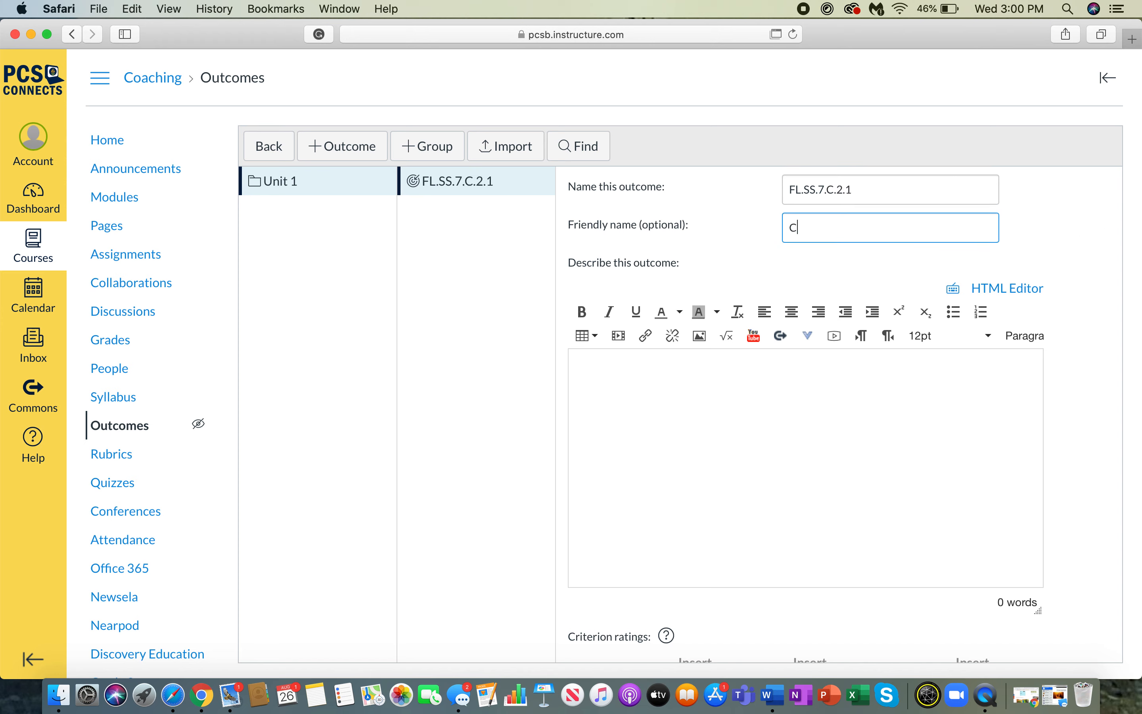
type("ivics 2.1")
left_click(739, 395)
type("Give the outcome")
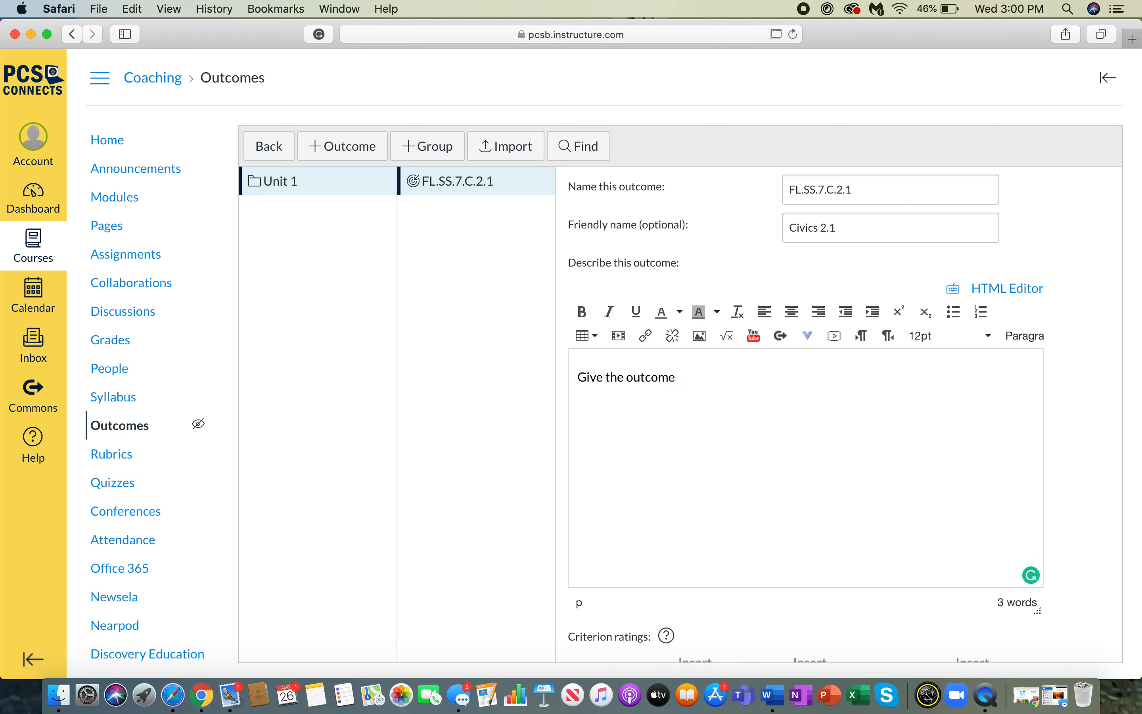
Review the outcome's criterion ratings and calculation method options, then cancel the new outcome.
scroll(803, 416, "down", 5)
scroll(849, 401, "down", 3)
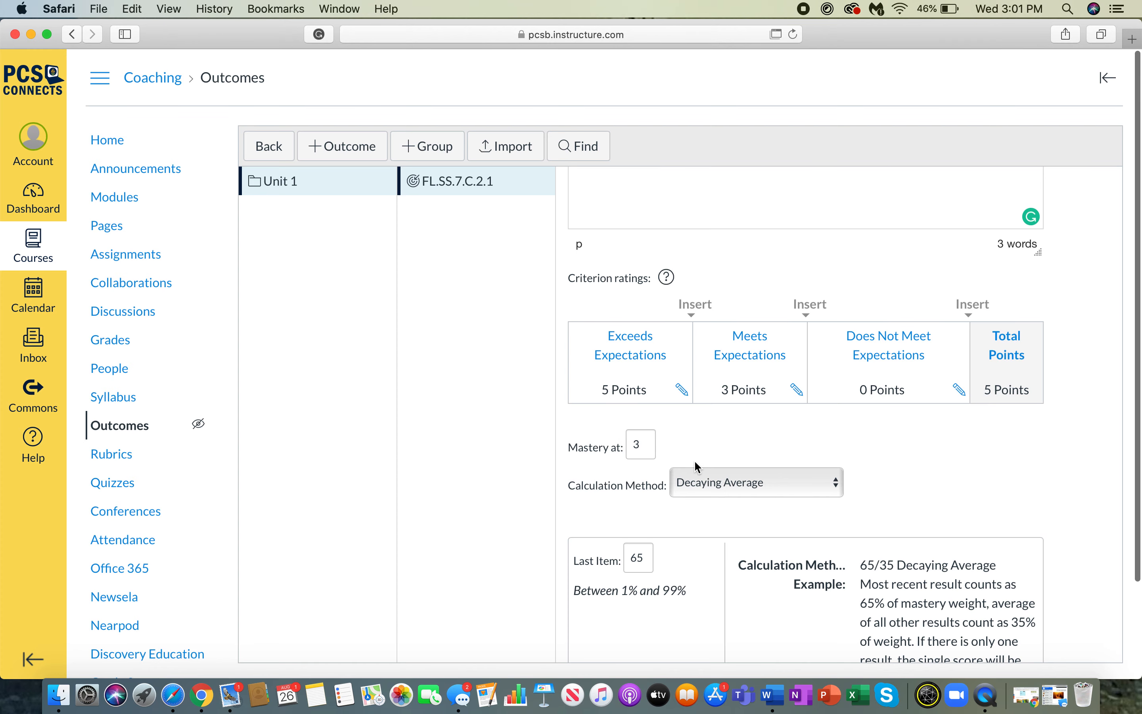
scroll(695, 460, "down", 1)
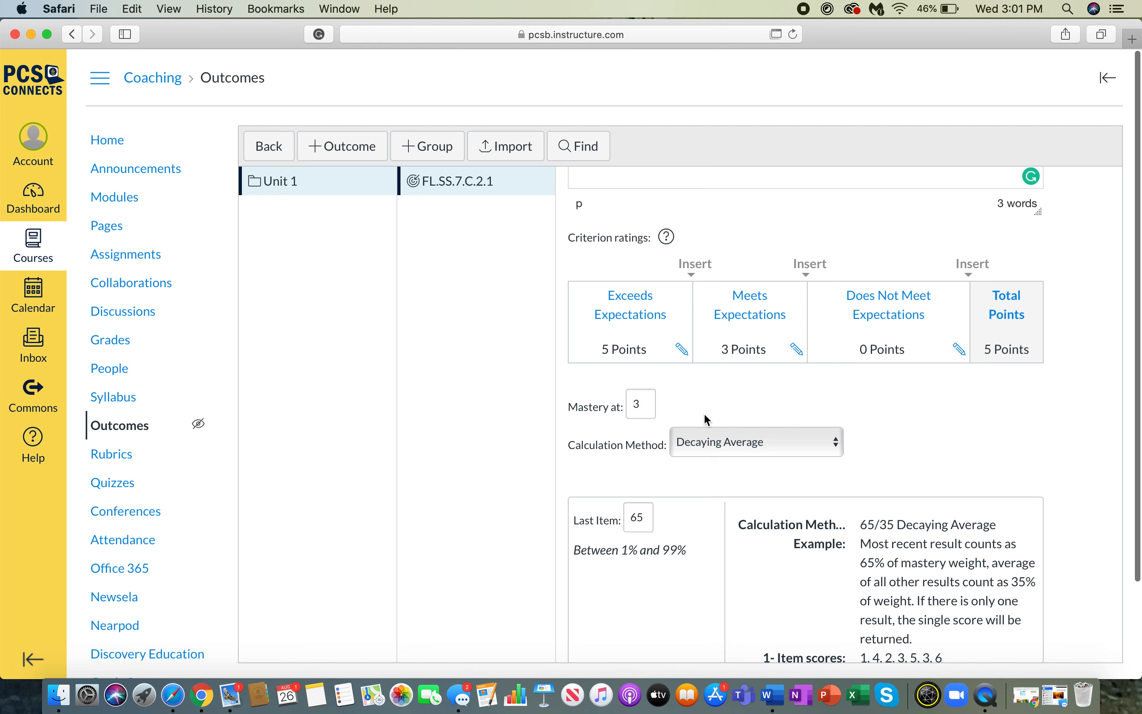
left_click(765, 443)
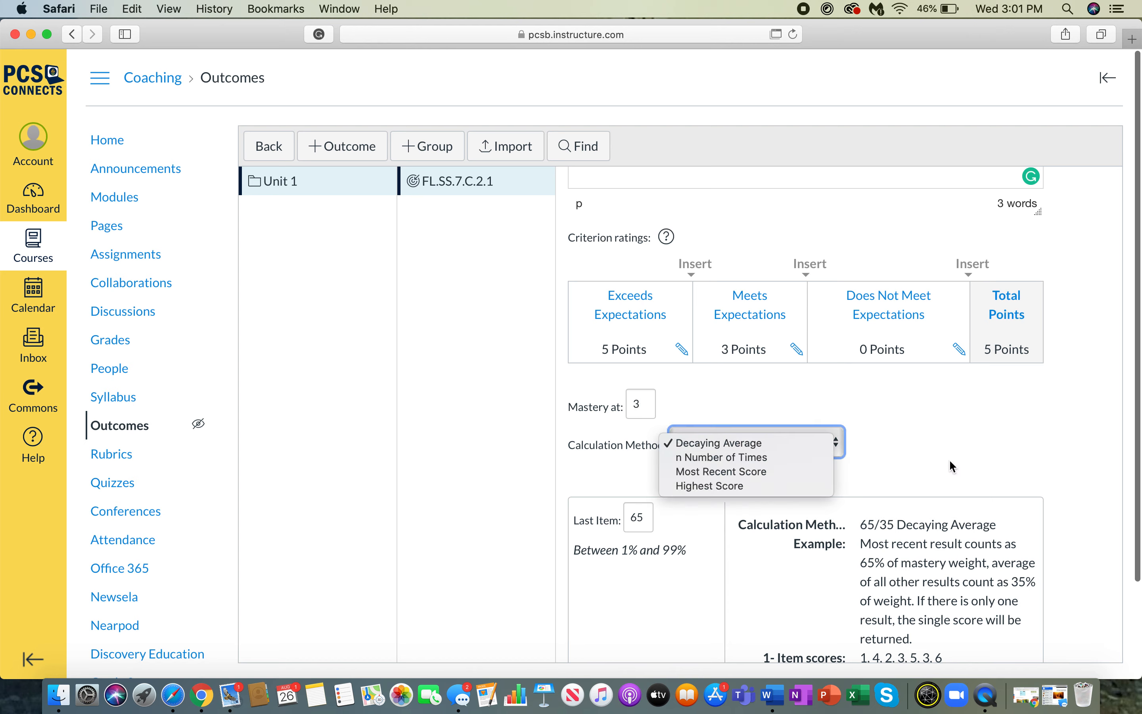
left_click(828, 557)
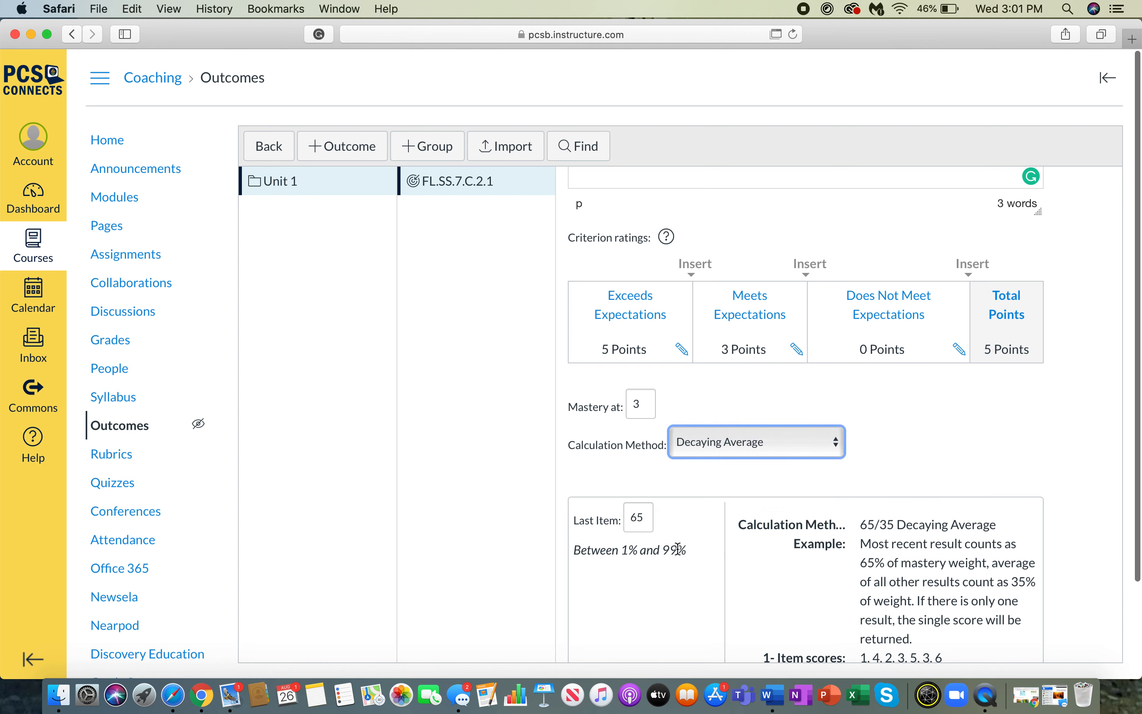
scroll(676, 550, "down", 5)
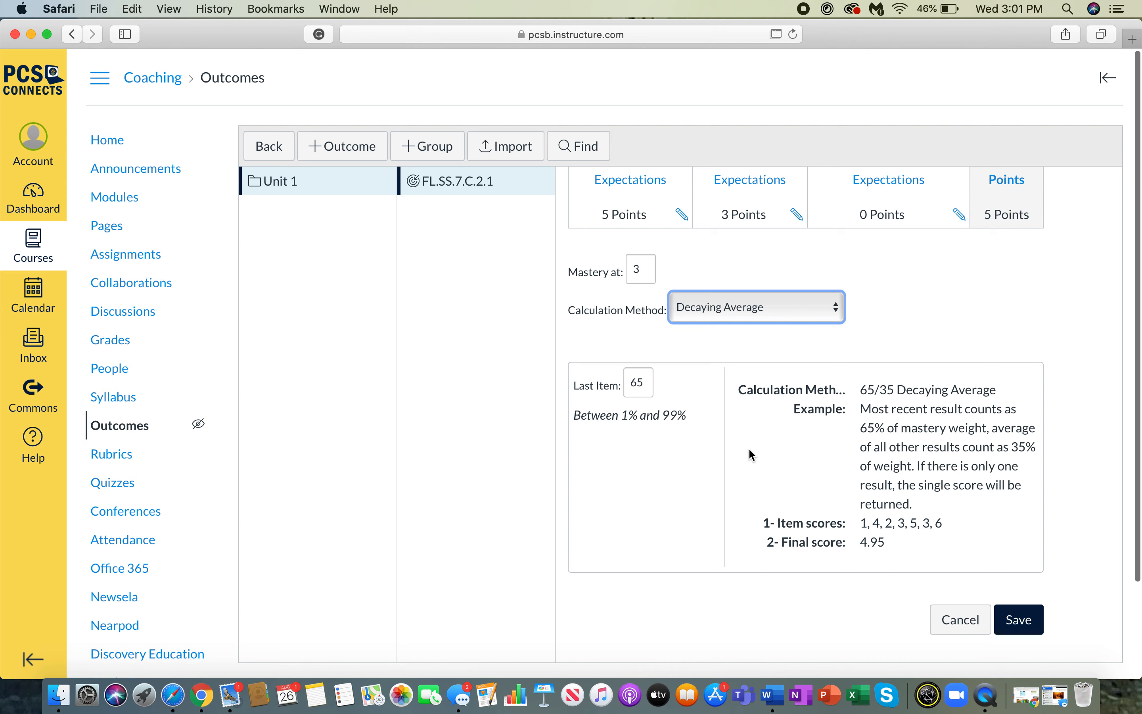
left_click(960, 624)
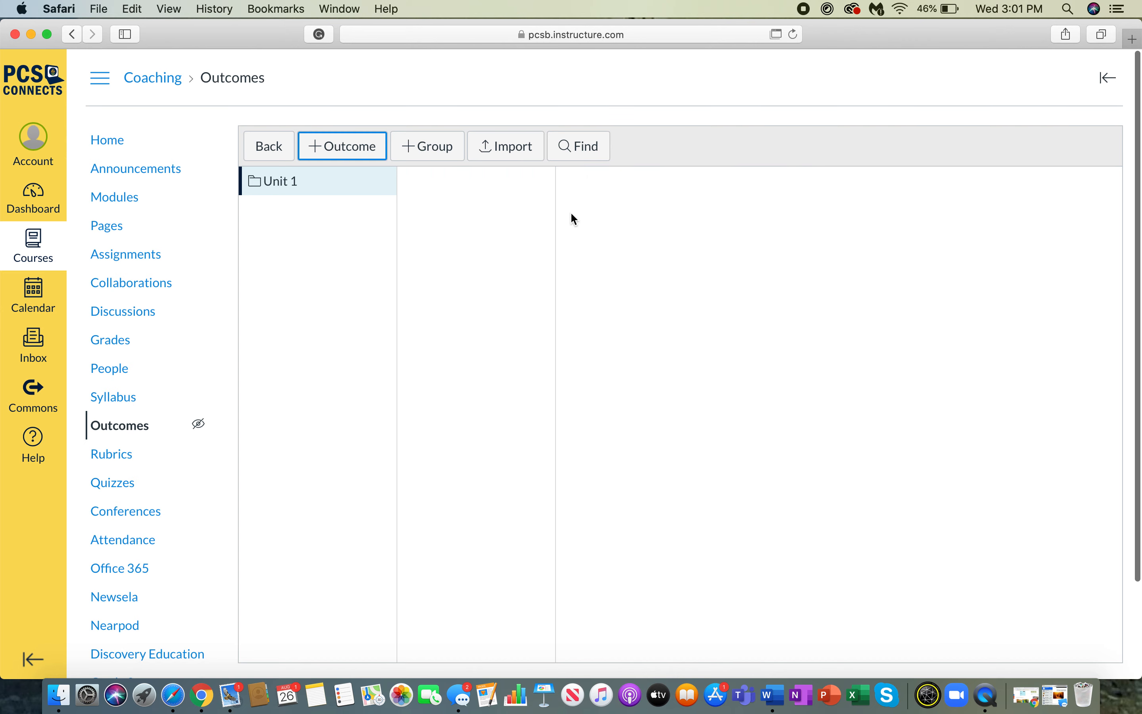
Select the Unit 1 outcome group and try to delete it.
left_click(319, 187)
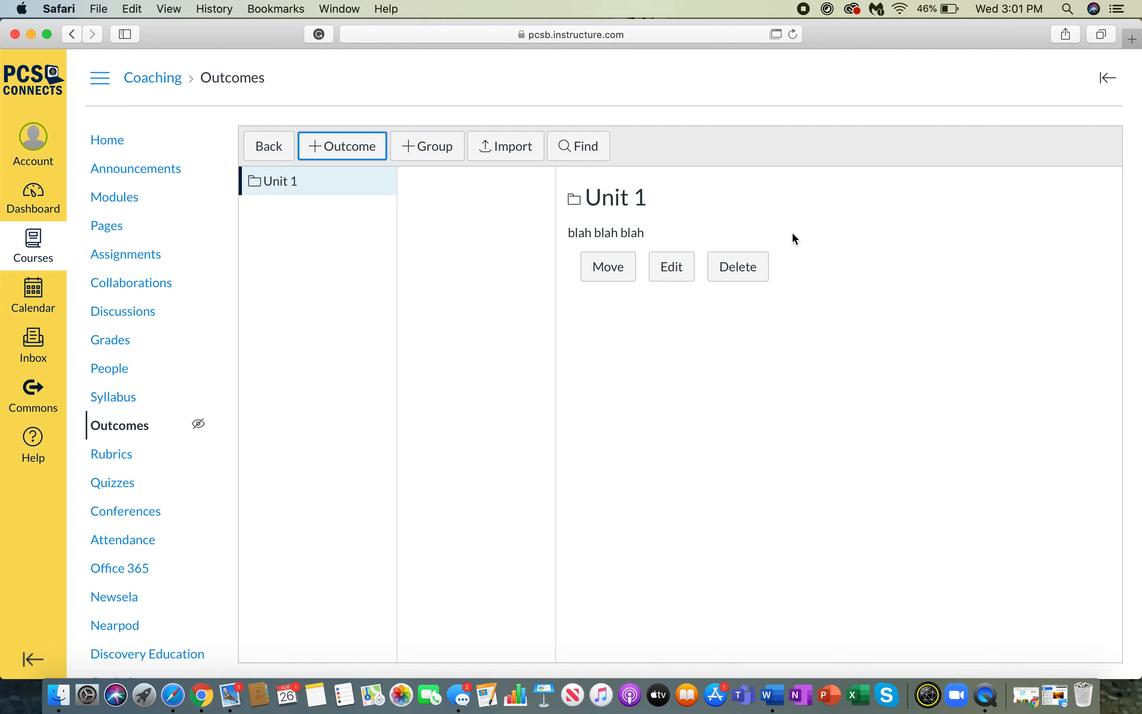
left_click(752, 267)
left_click(717, 374)
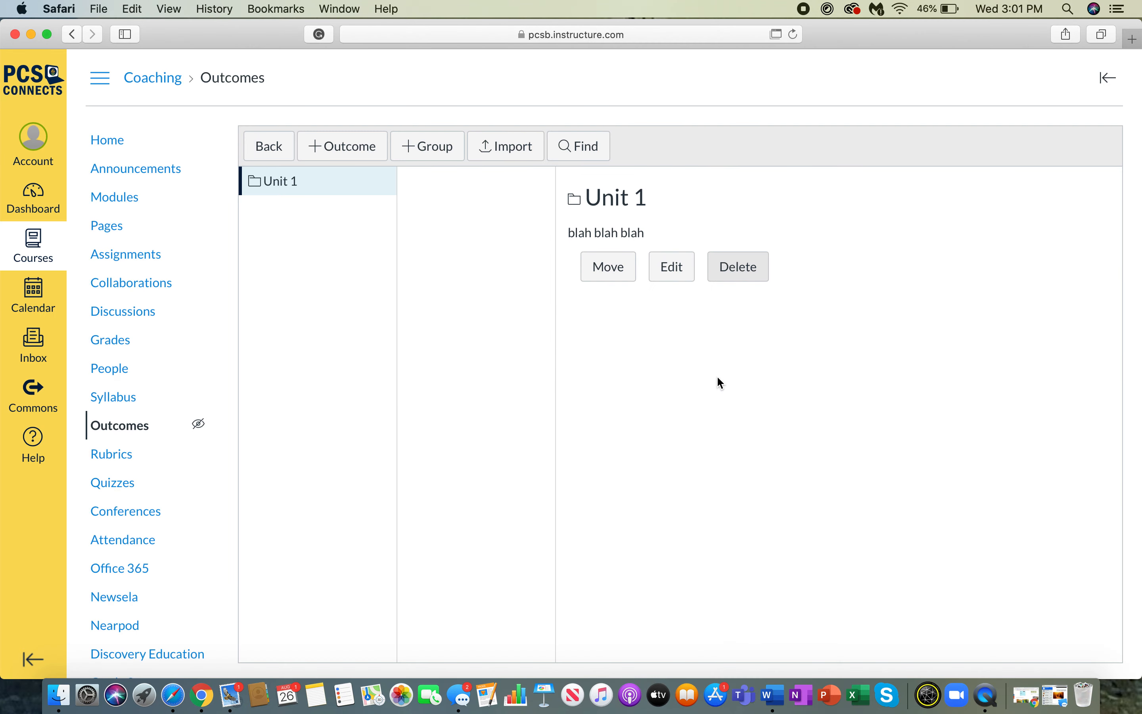